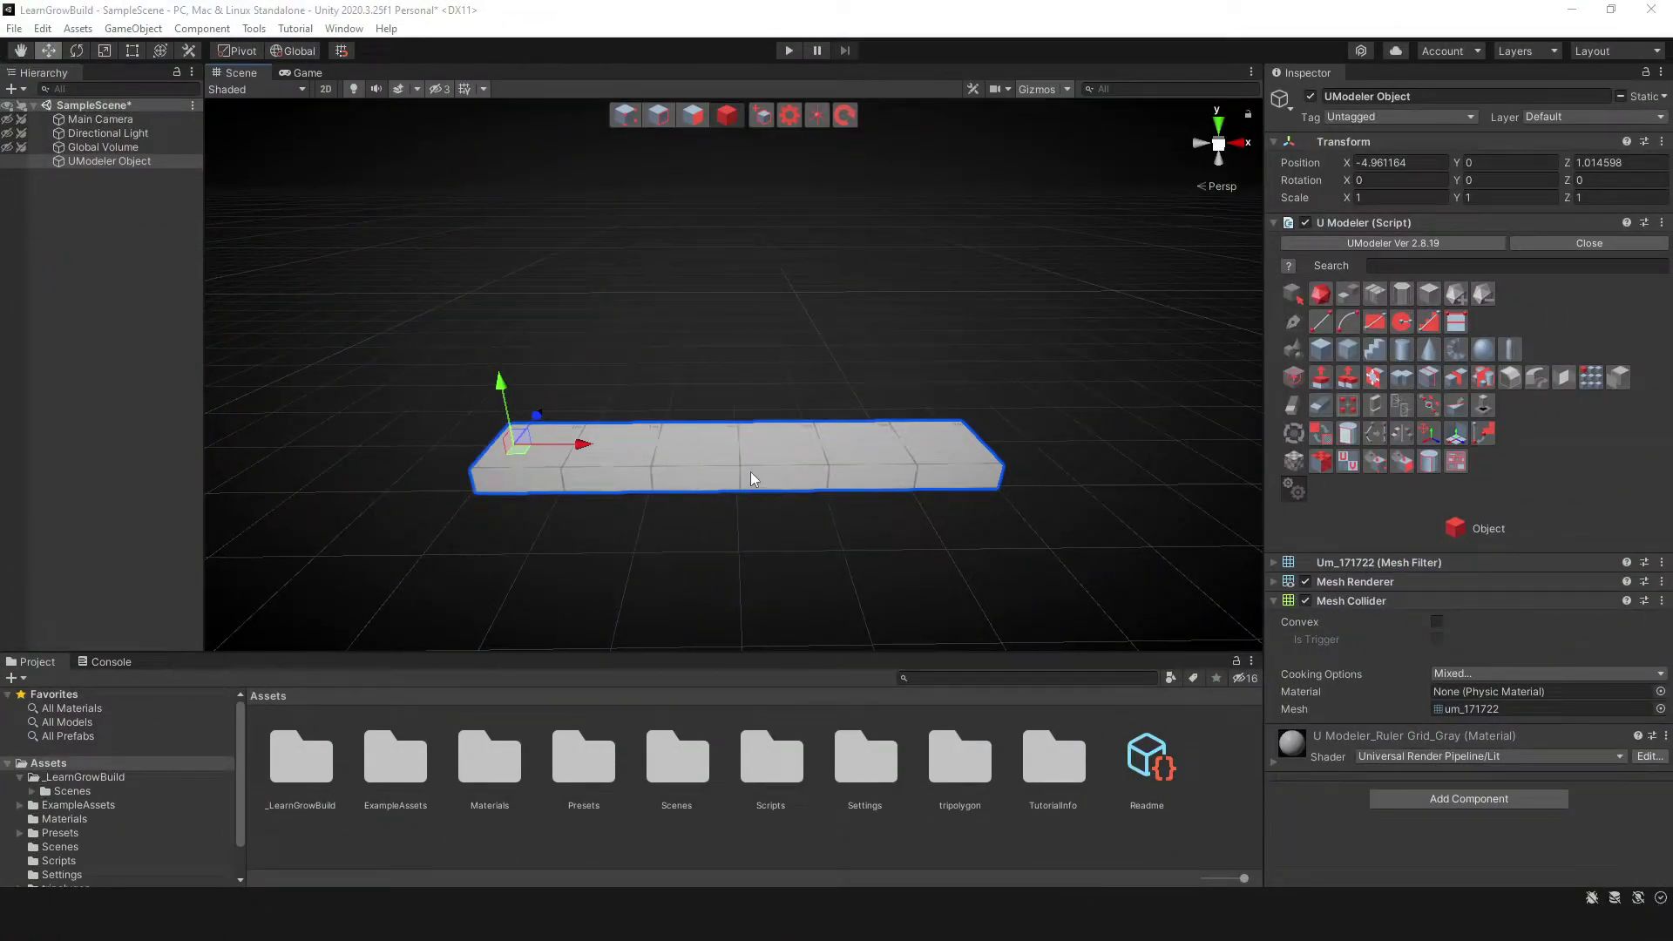
Draw a disk with a radius of about 0.15 on the slab's top face near its left end.
left_click_drag(746, 478, 748, 524, "alt")
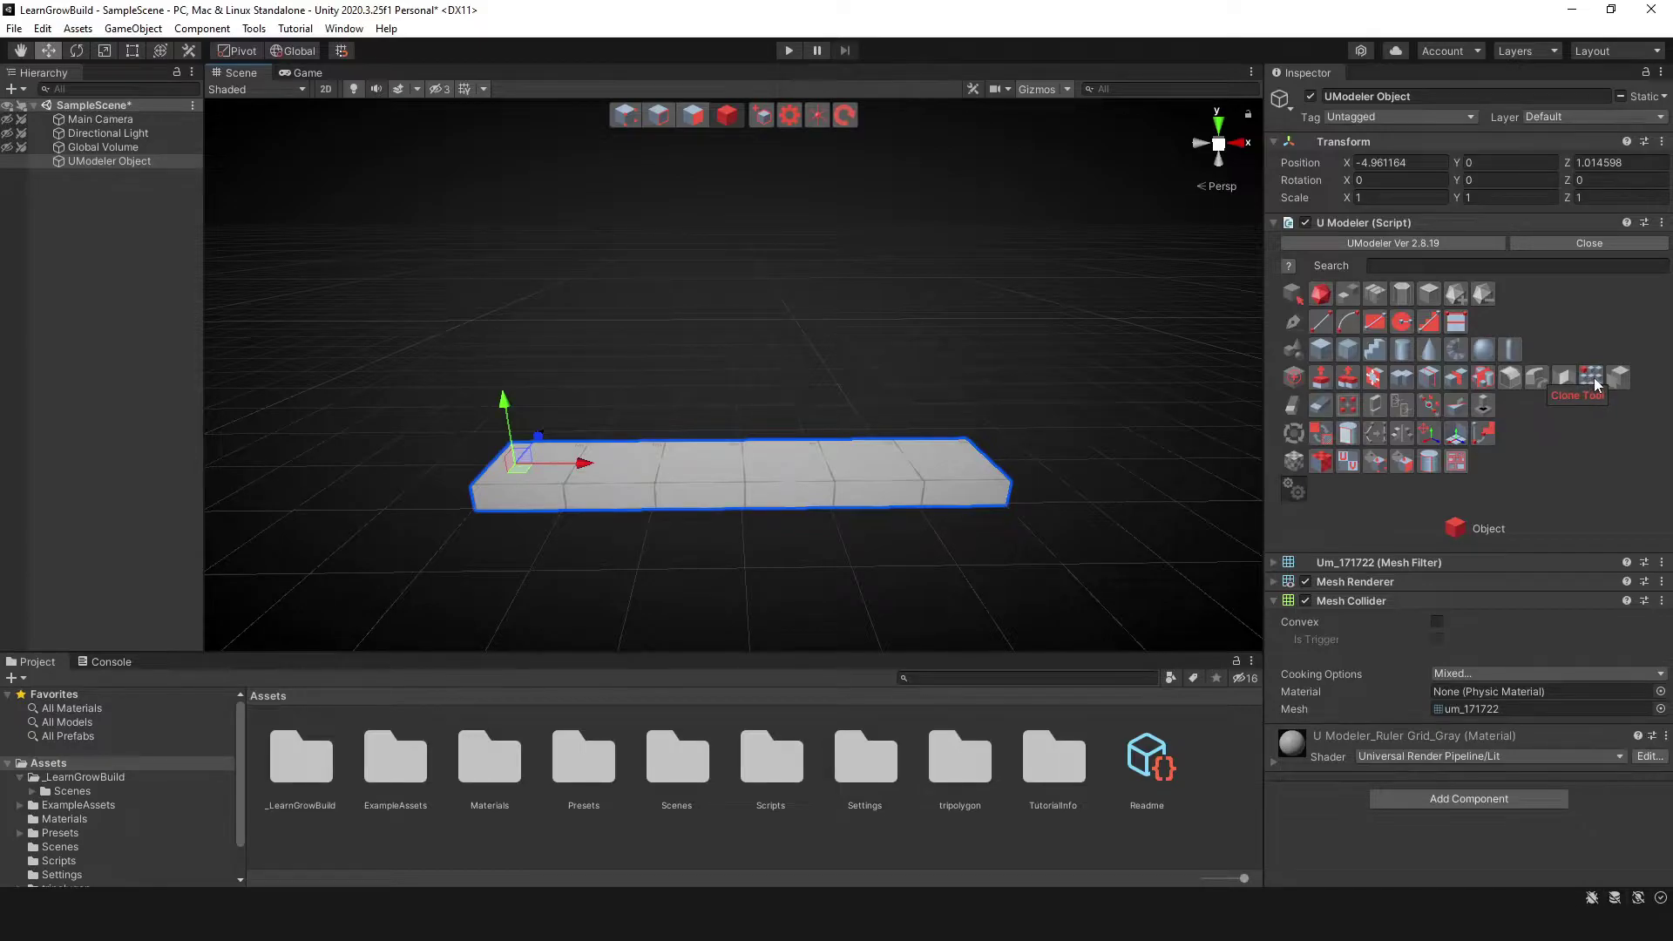
middle_click_drag(877, 414, 878, 403)
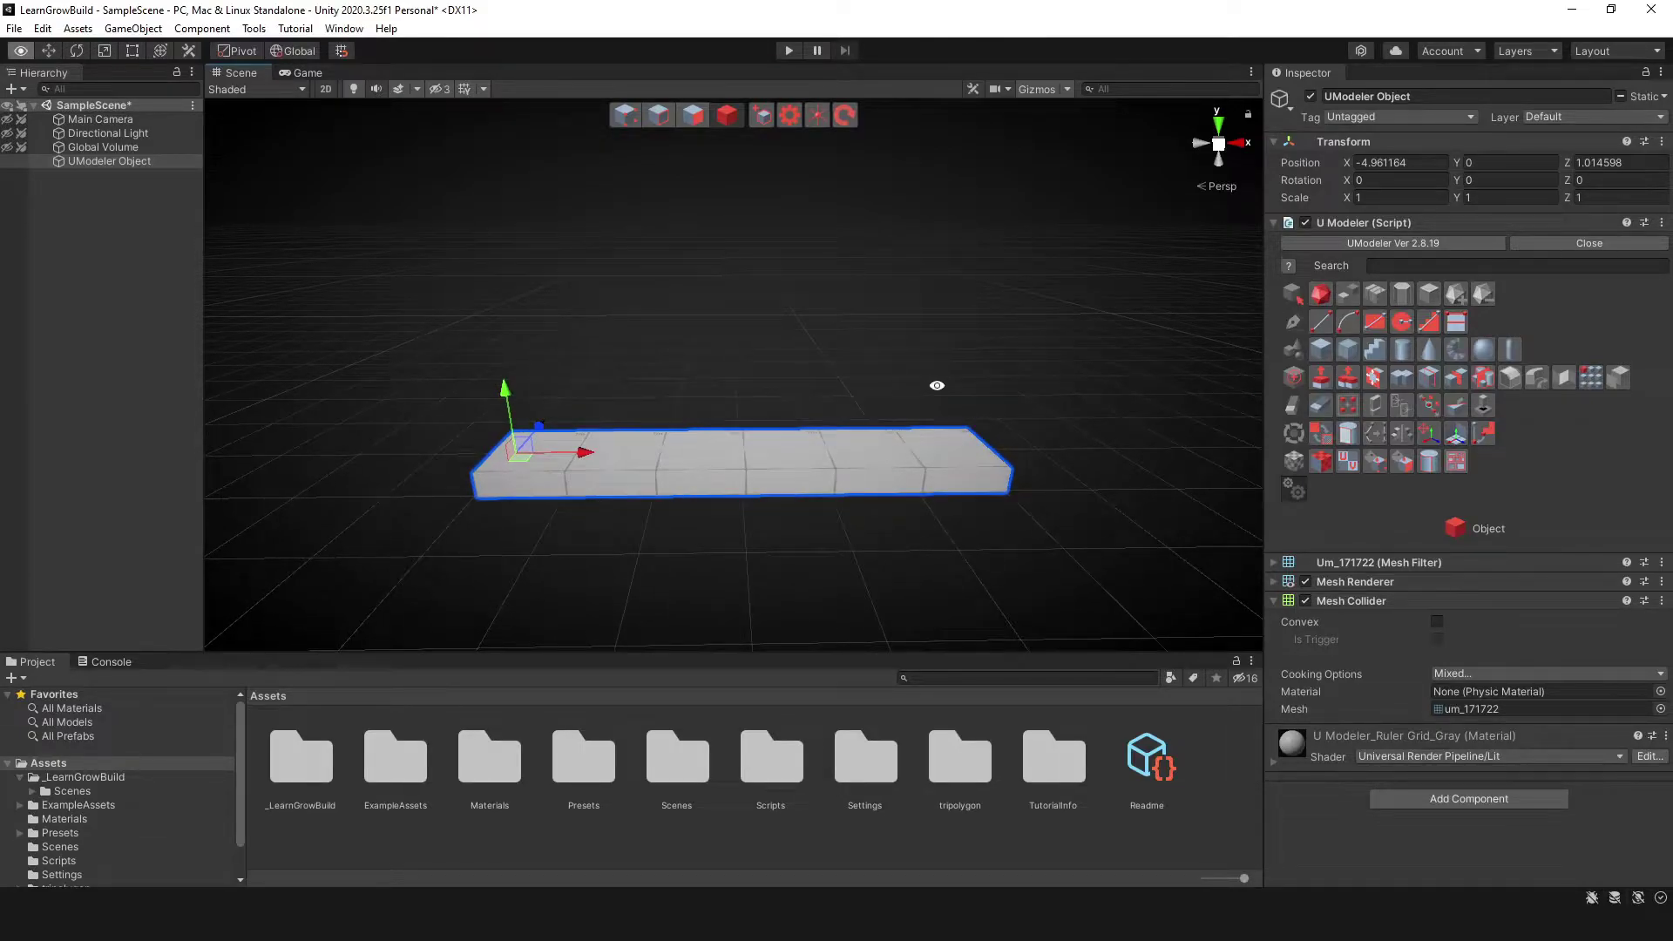
left_click(1401, 322)
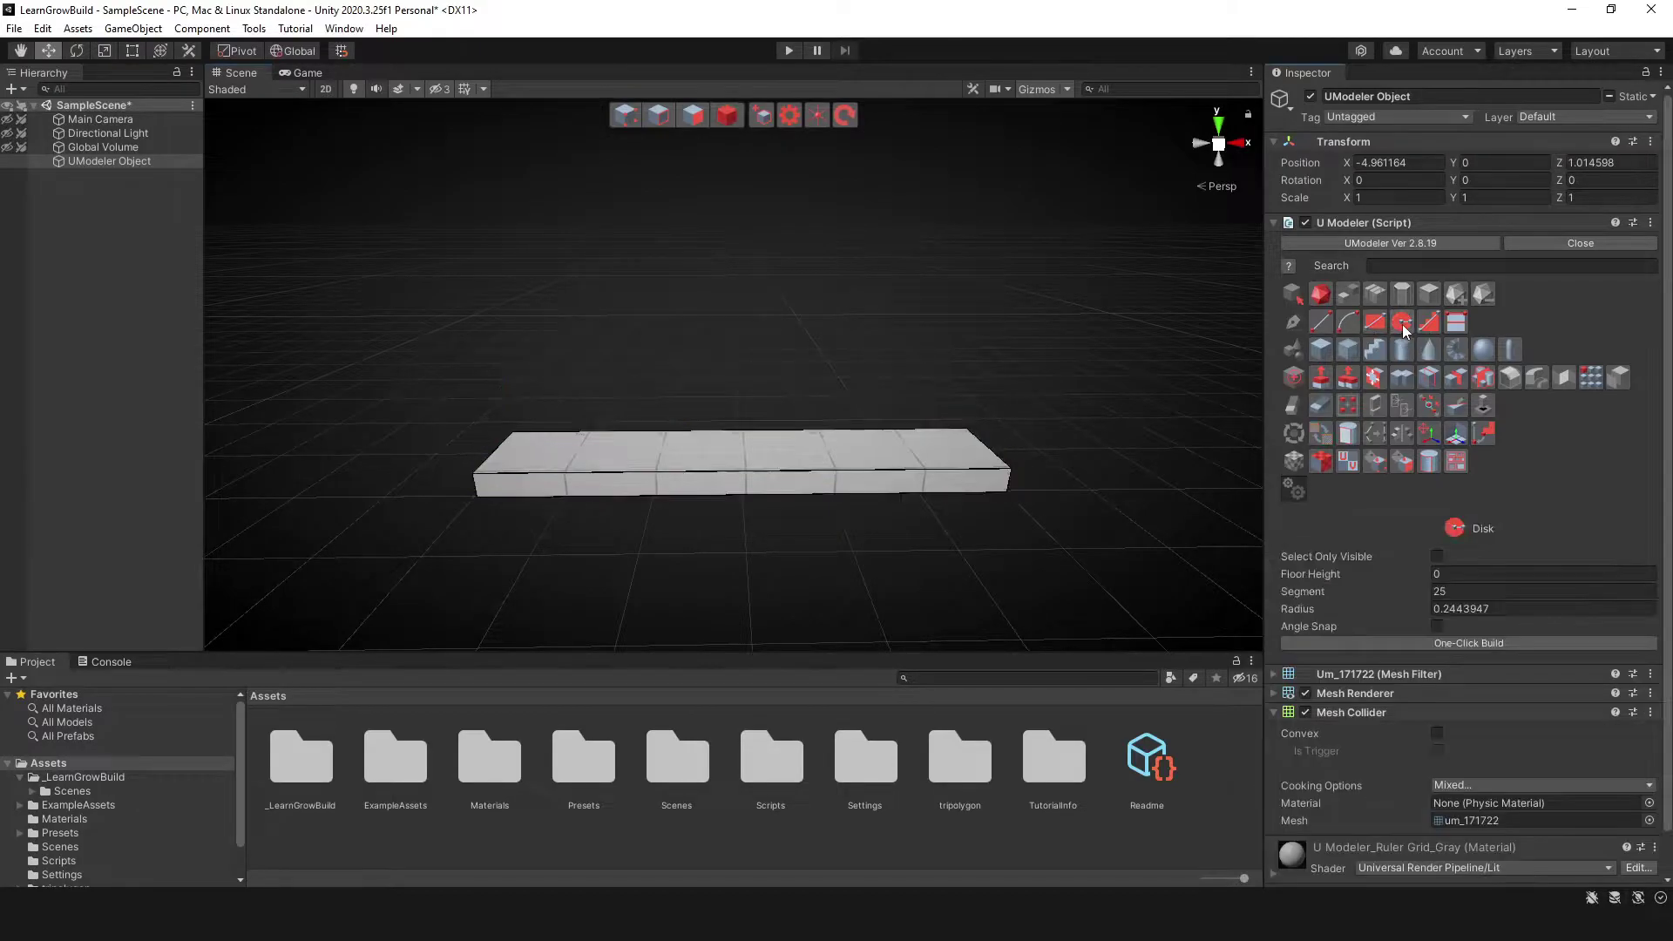
left_click_drag(567, 406, 588, 447, "alt")
scroll(578, 444, "up", 8, "alt")
right_click_drag(588, 447, 561, 456)
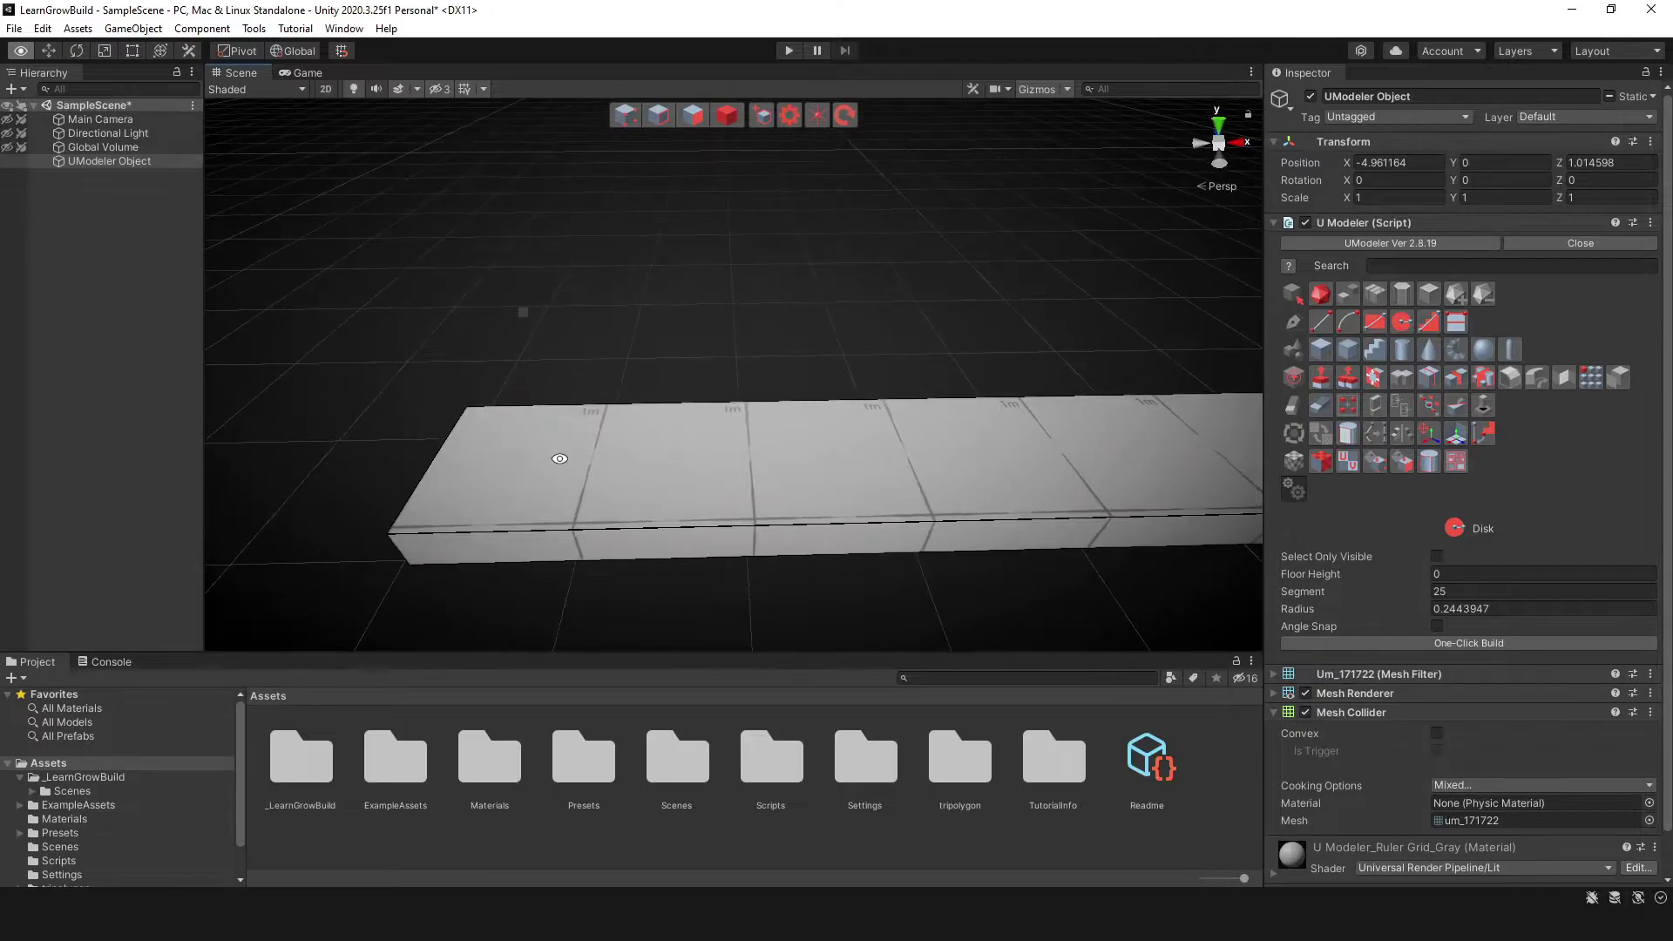
left_click(502, 463)
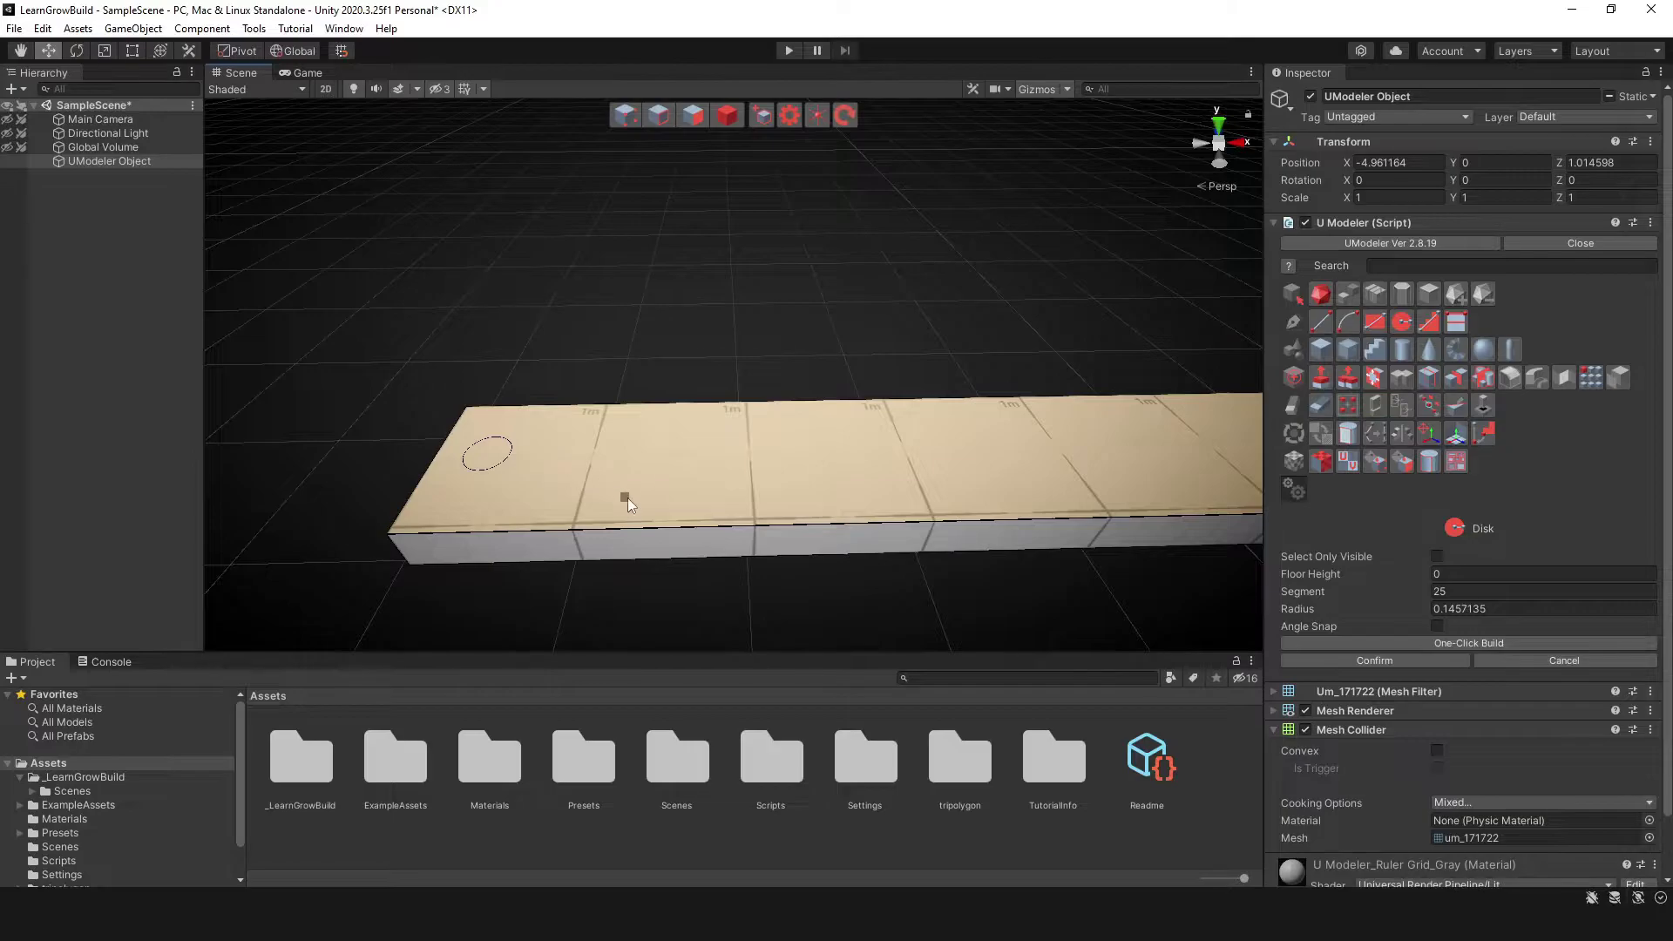
mouse_move(627, 498)
right_mouse_down()
mouse_move(605, 478)
mouse_move(622, 472)
right_mouse_up()
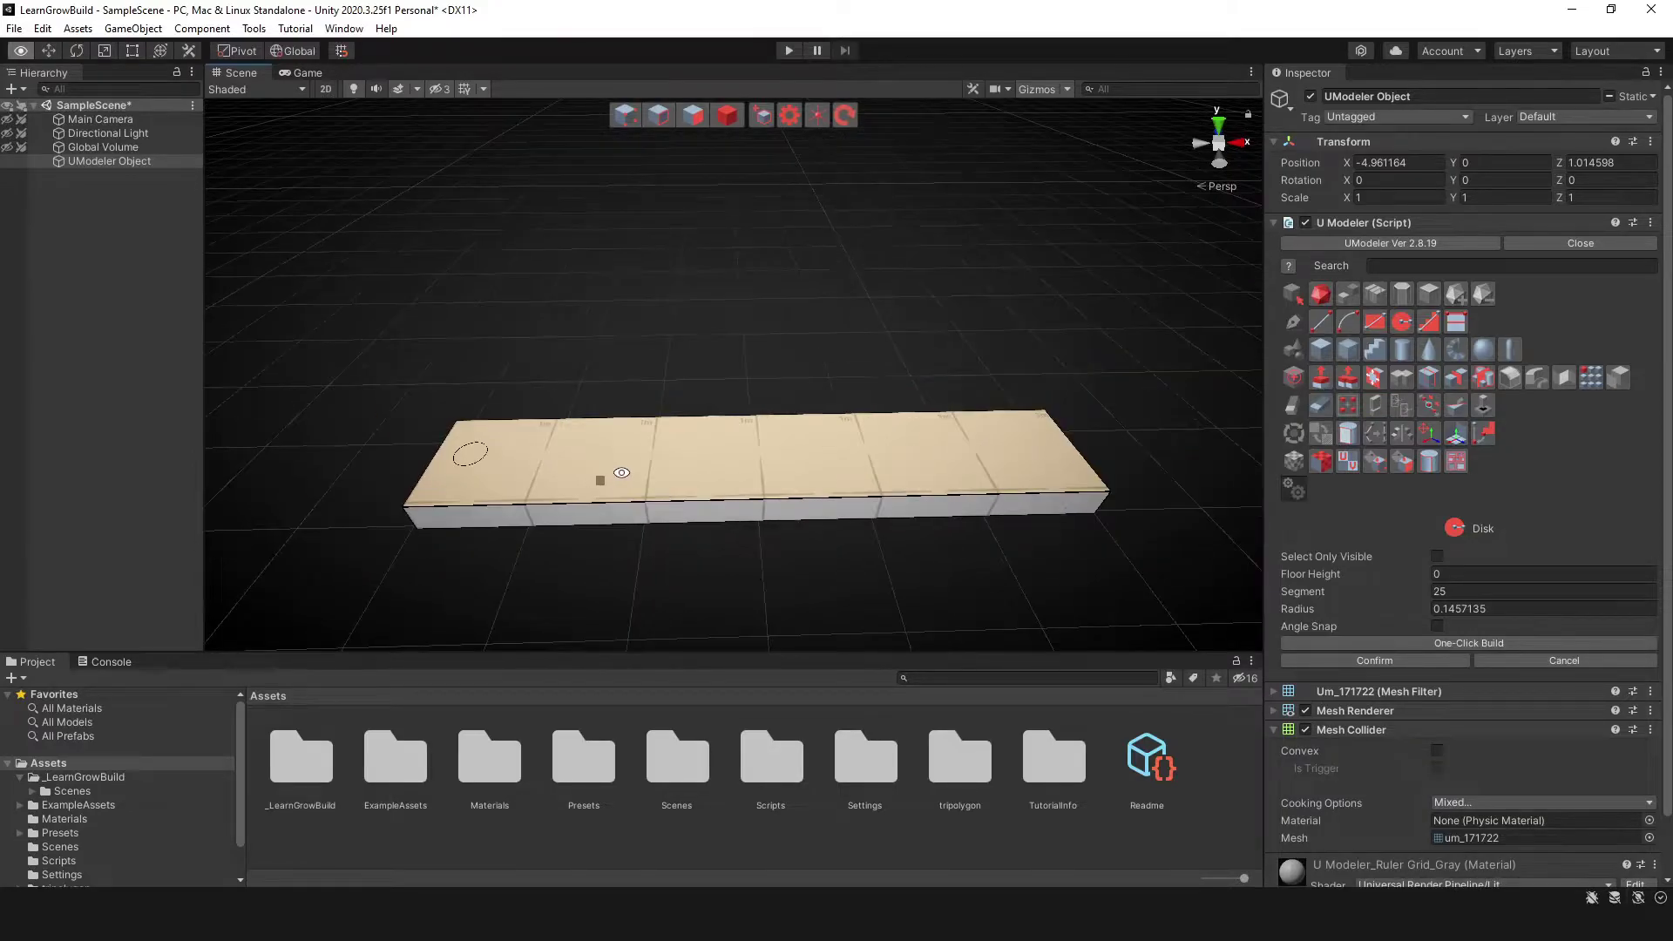
left_click(1349, 662)
right_click_drag(801, 436, 689, 368)
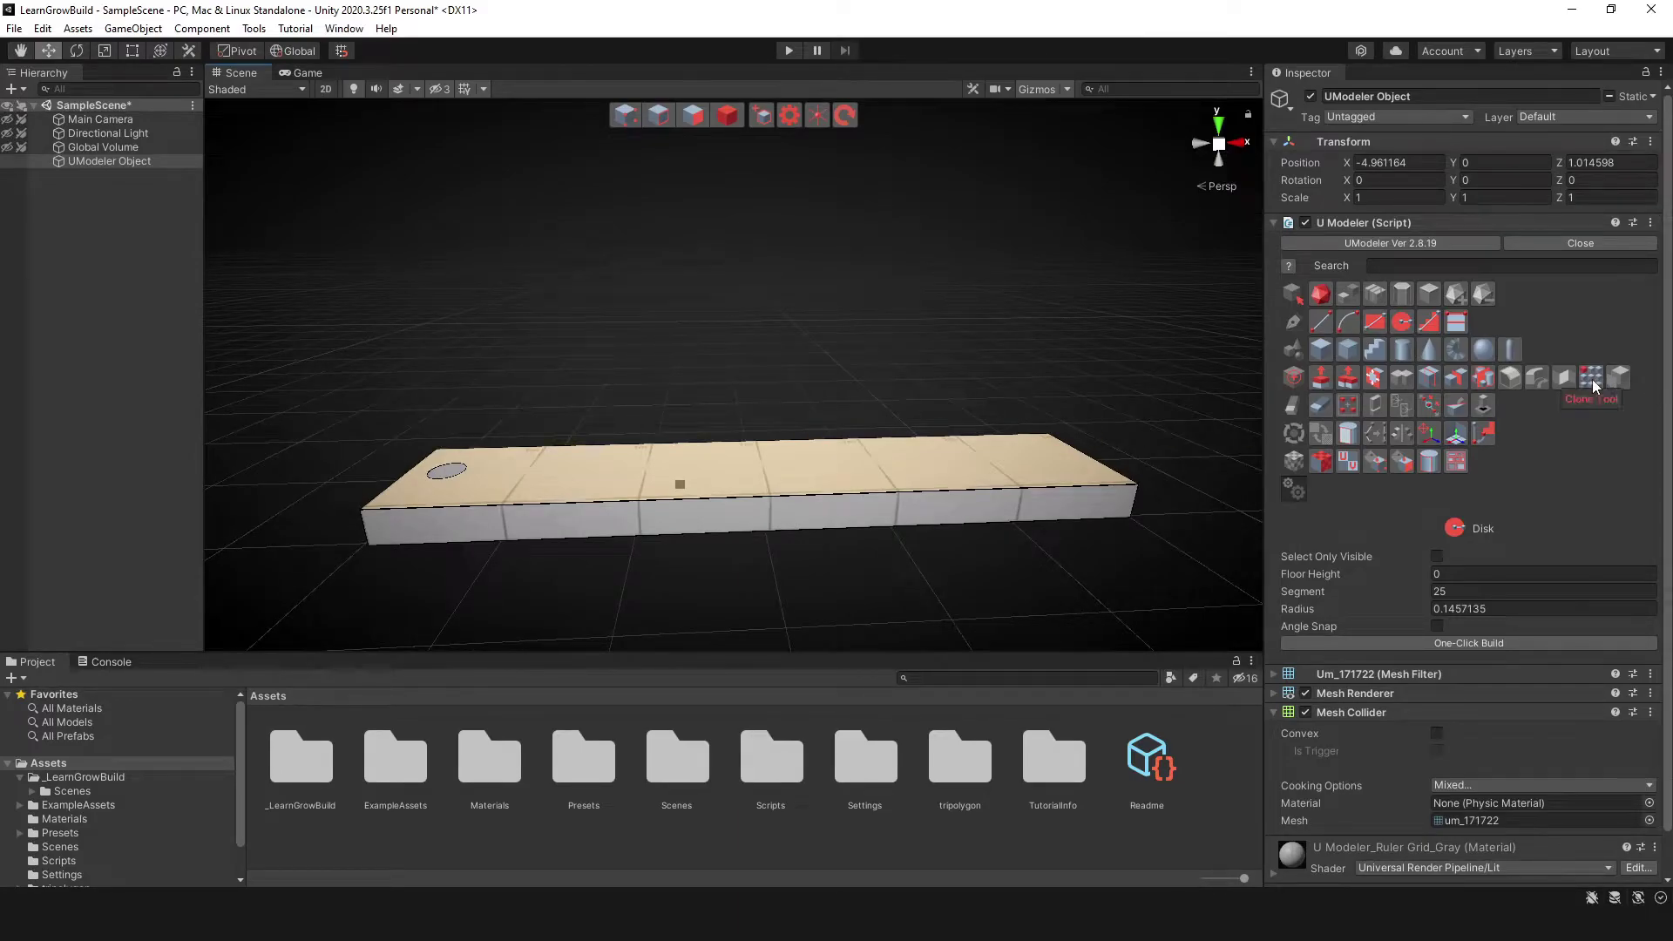
Clone the disk along the slab's top with number 9, distance 5.12 and the Divide arrangement.
left_click(726, 116)
right_click_drag(740, 149, 823, 341)
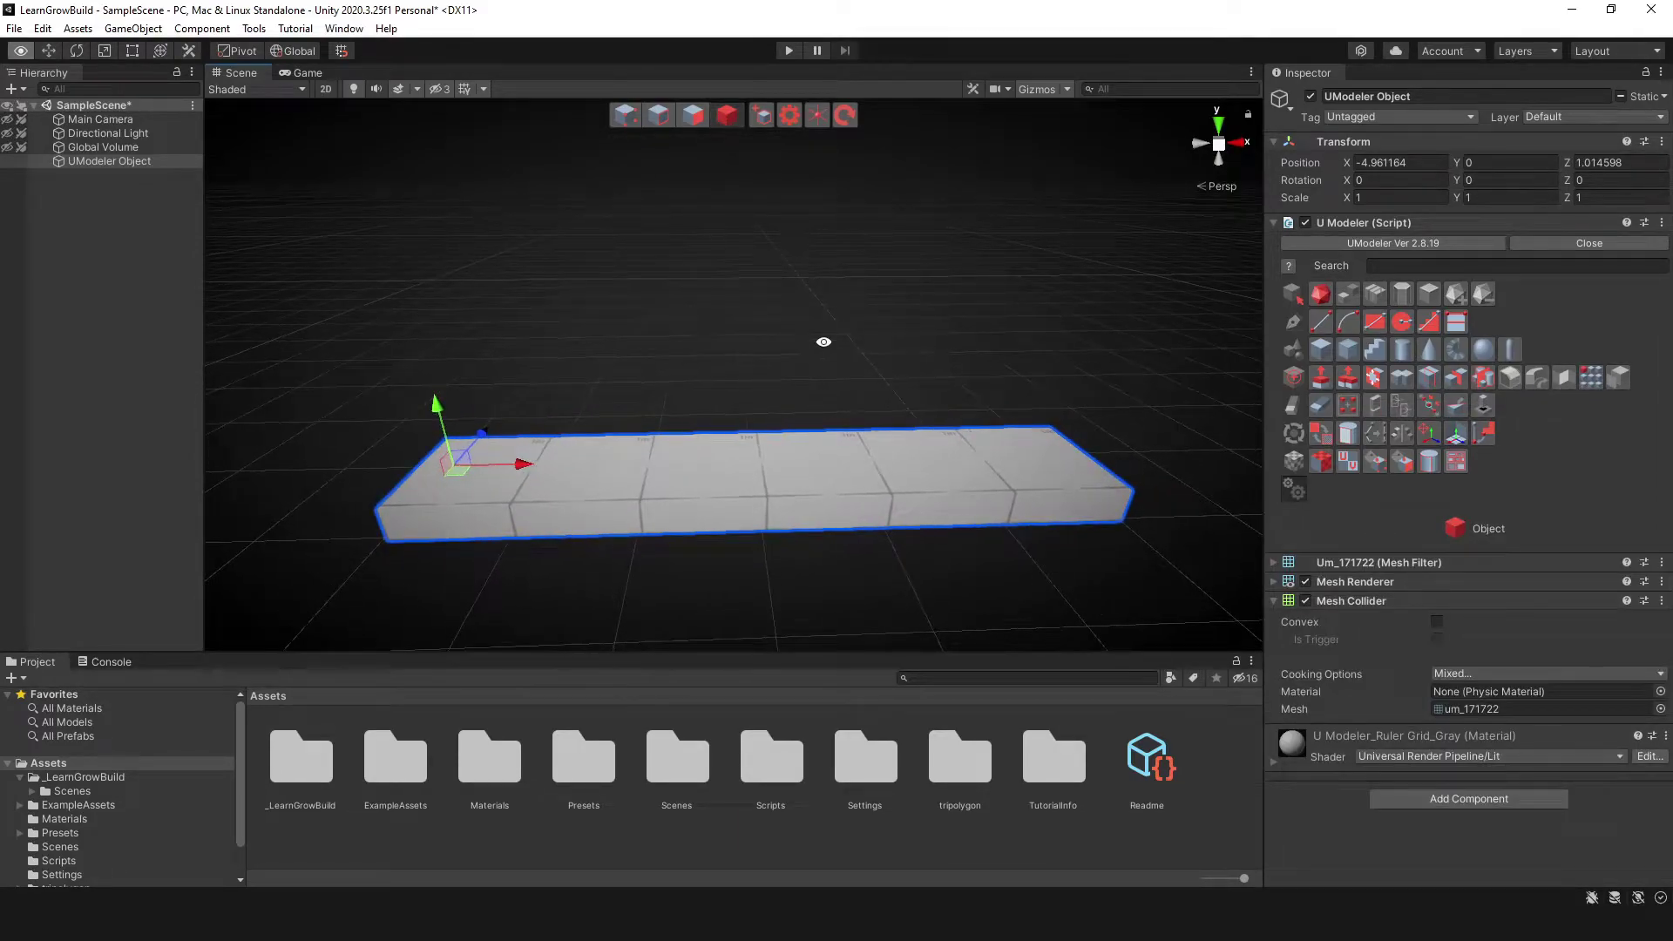
left_click(1593, 377)
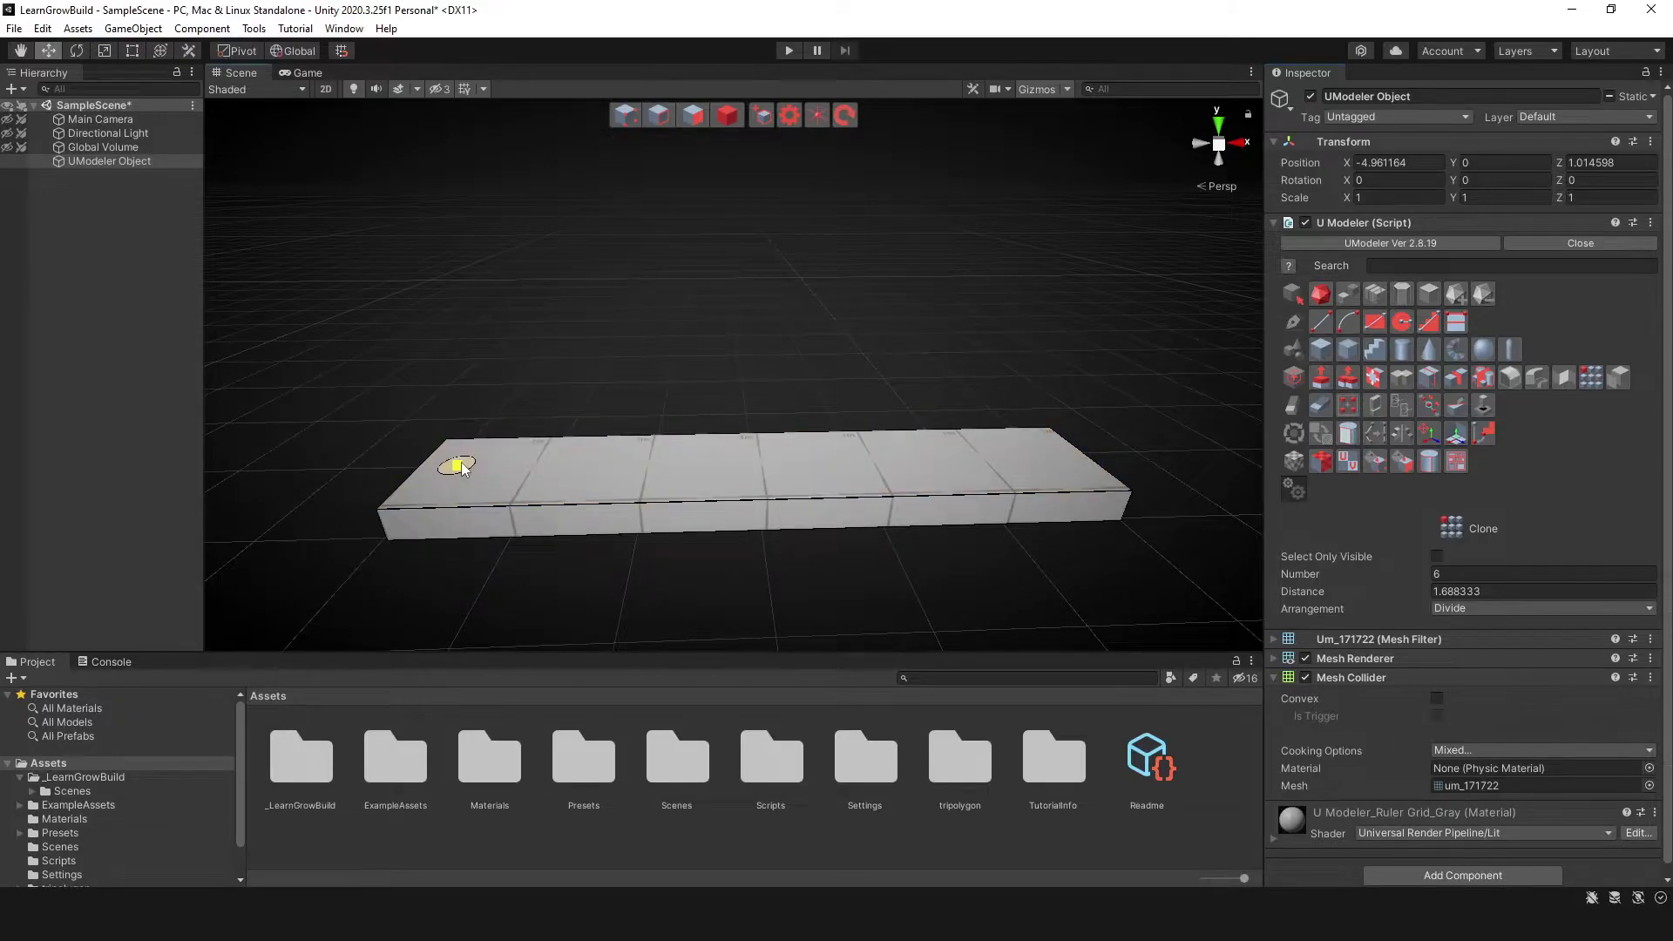
mouse_move(525, 470)
left_mouse_down()
mouse_move(733, 485)
mouse_move(585, 563)
mouse_move(627, 448)
mouse_move(793, 392)
mouse_move(600, 454)
mouse_move(841, 469)
mouse_move(608, 477)
mouse_move(1035, 462)
left_mouse_up()
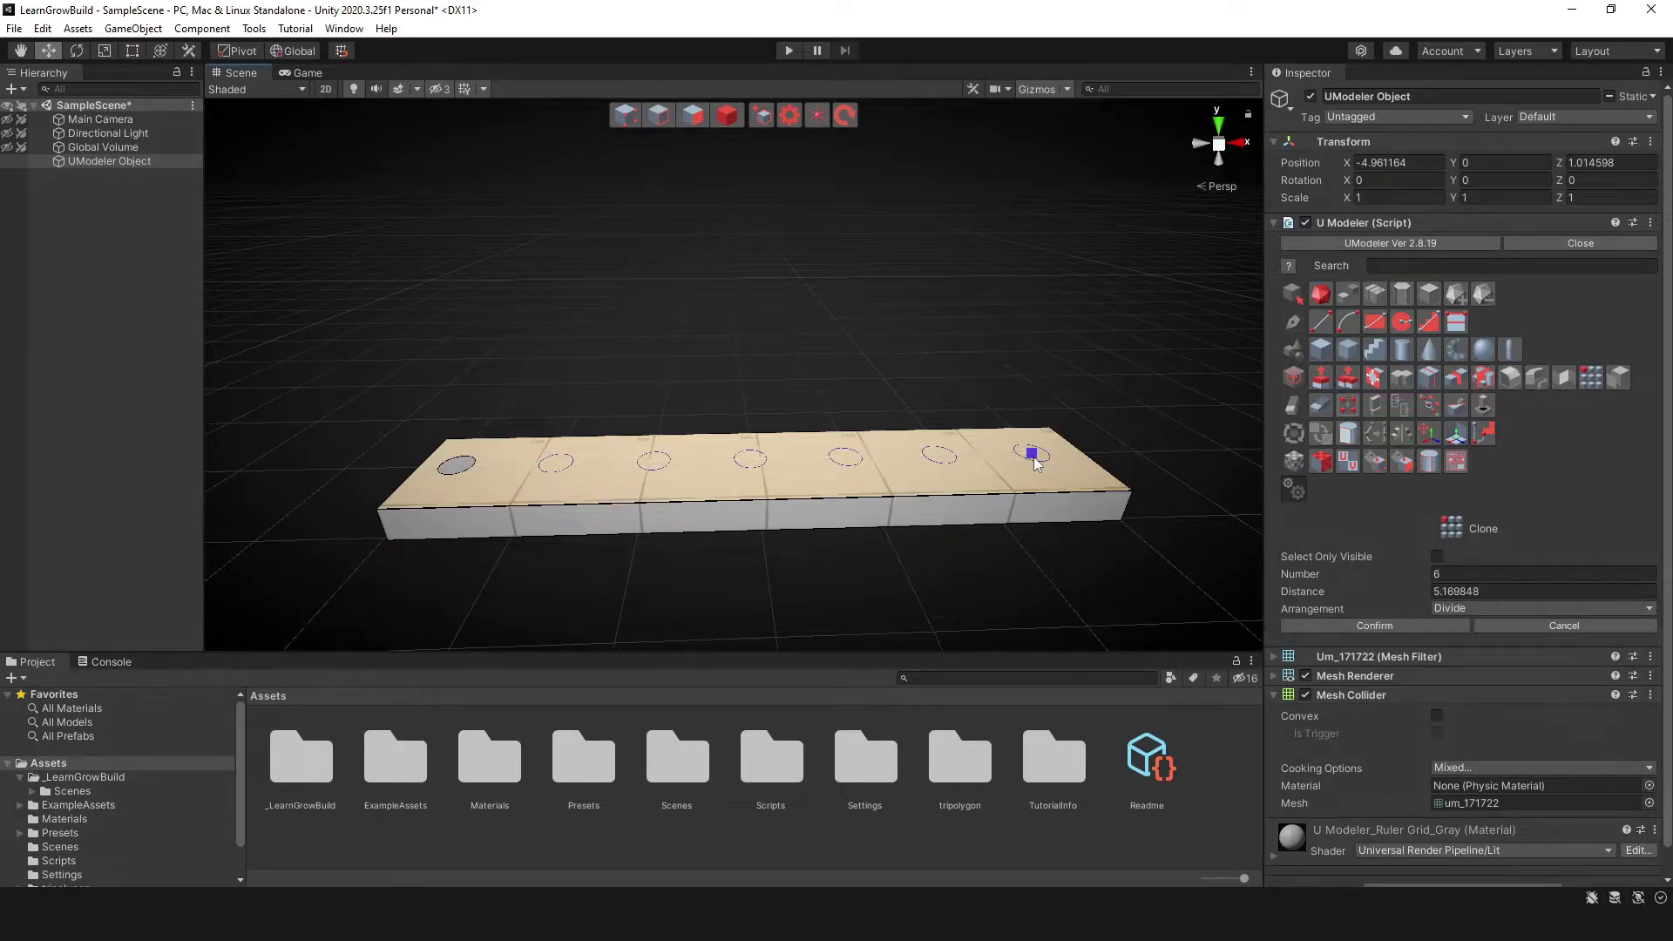
mouse_move(1391, 577)
left_mouse_down()
mouse_move(1383, 594)
mouse_move(1272, 598)
mouse_move(1387, 573)
mouse_move(1363, 581)
left_mouse_up()
left_click(1369, 573)
left_click(1376, 599)
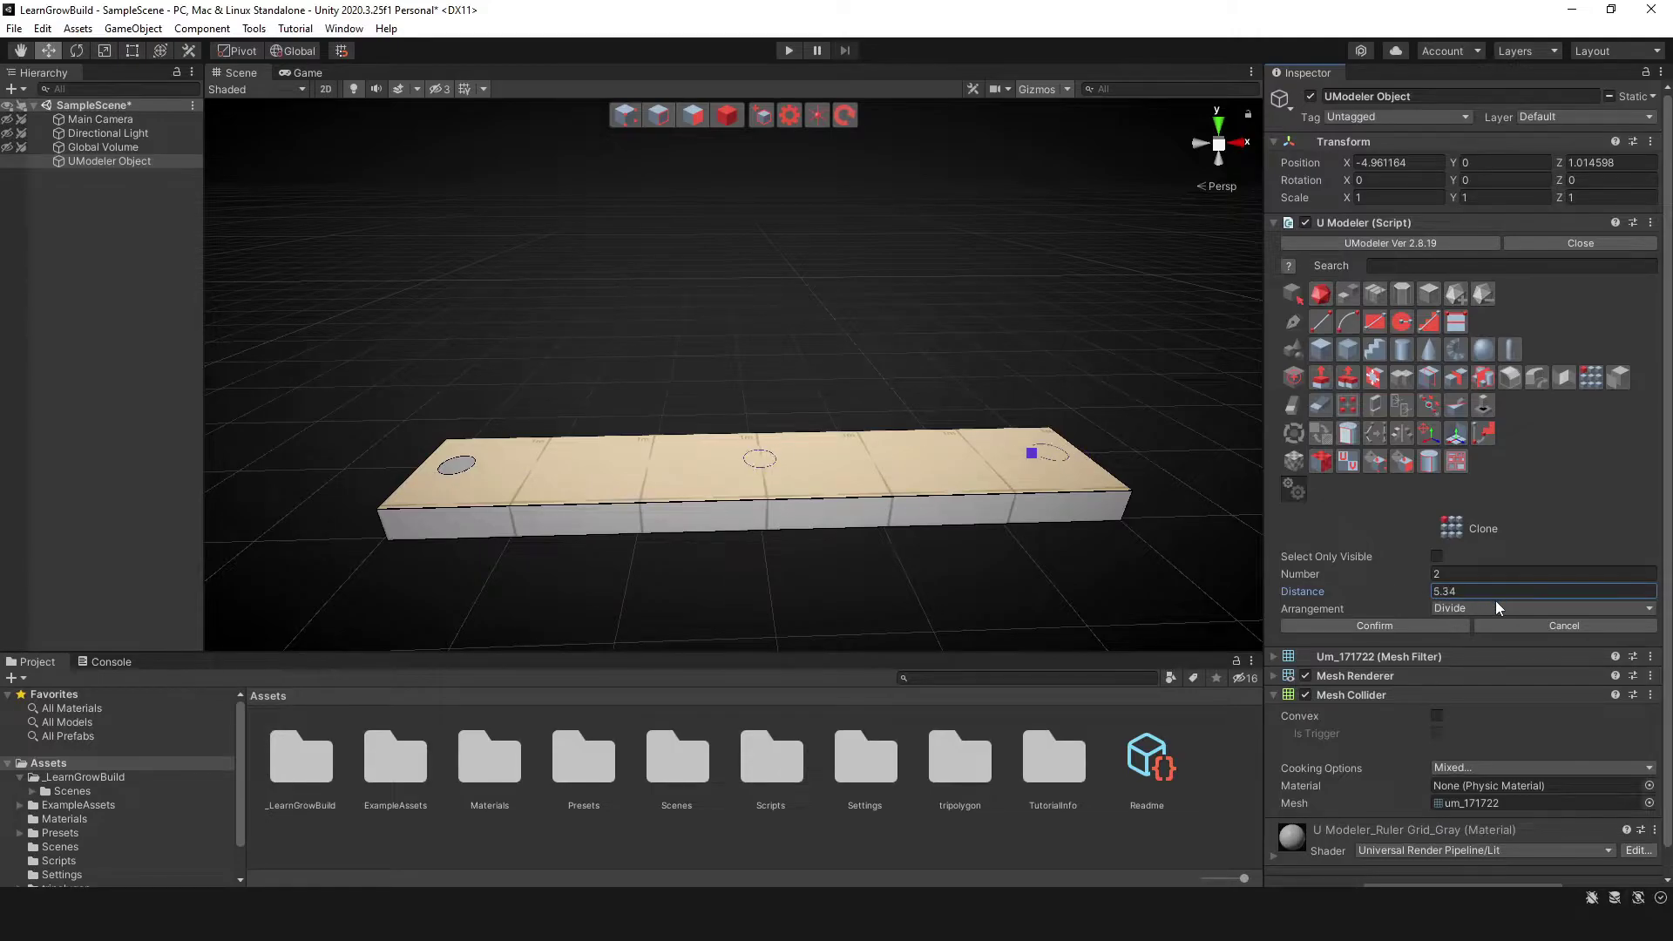
mouse_move(1424, 579)
left_mouse_down()
mouse_move(1401, 576)
mouse_move(1418, 582)
left_mouse_up()
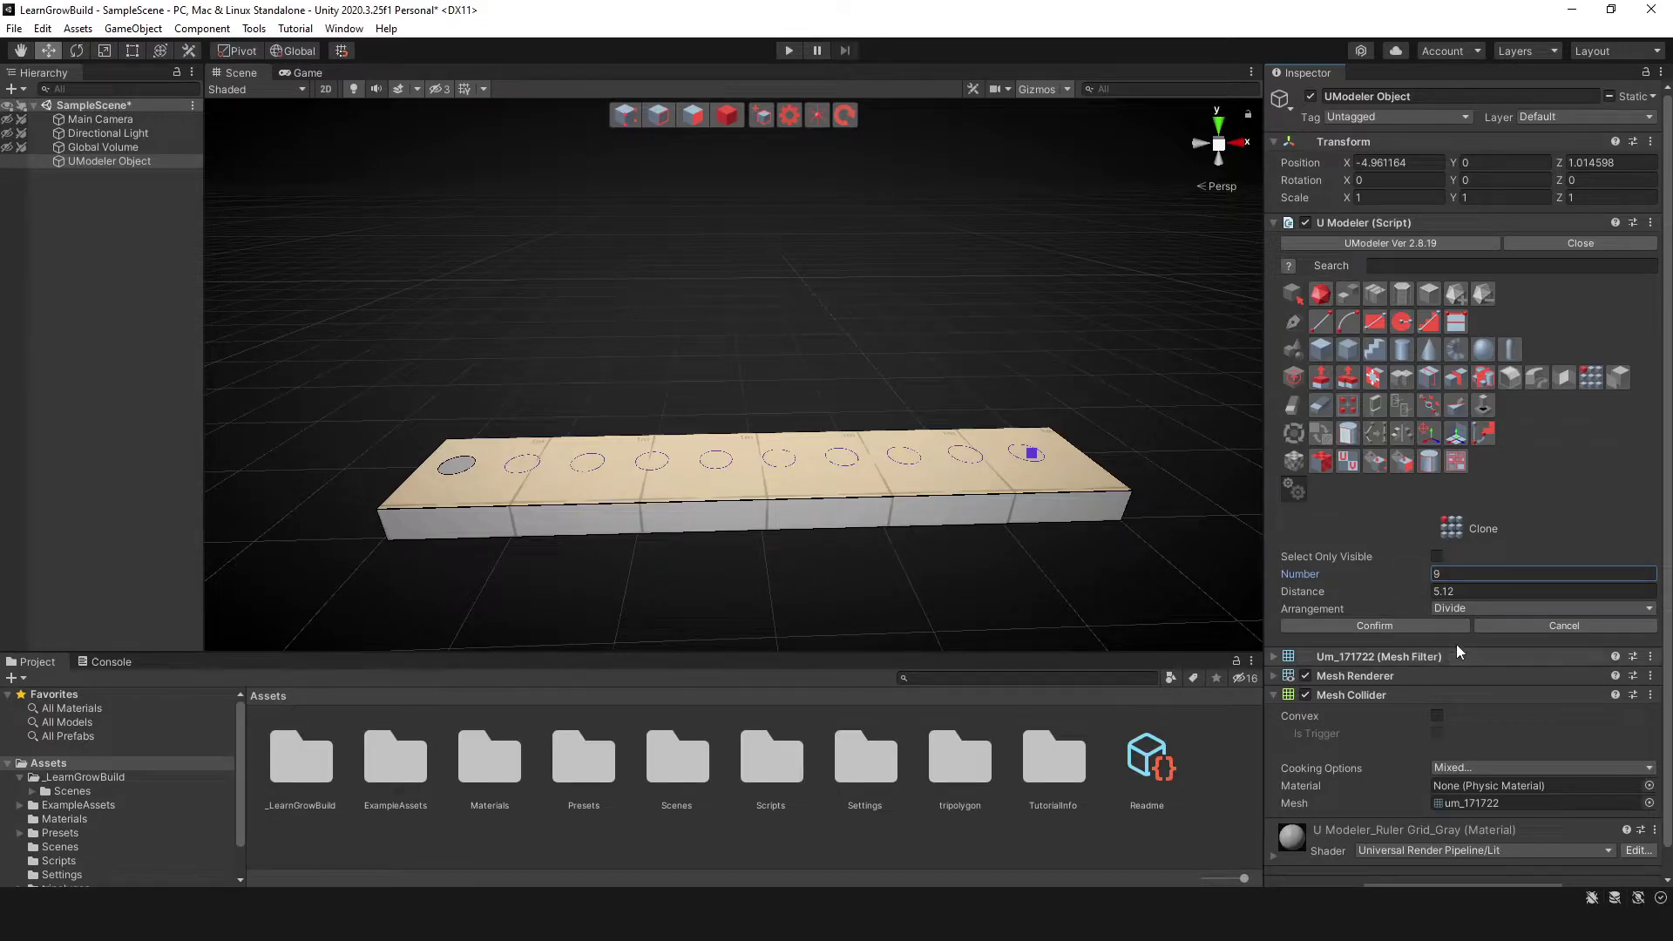
left_click(1374, 627)
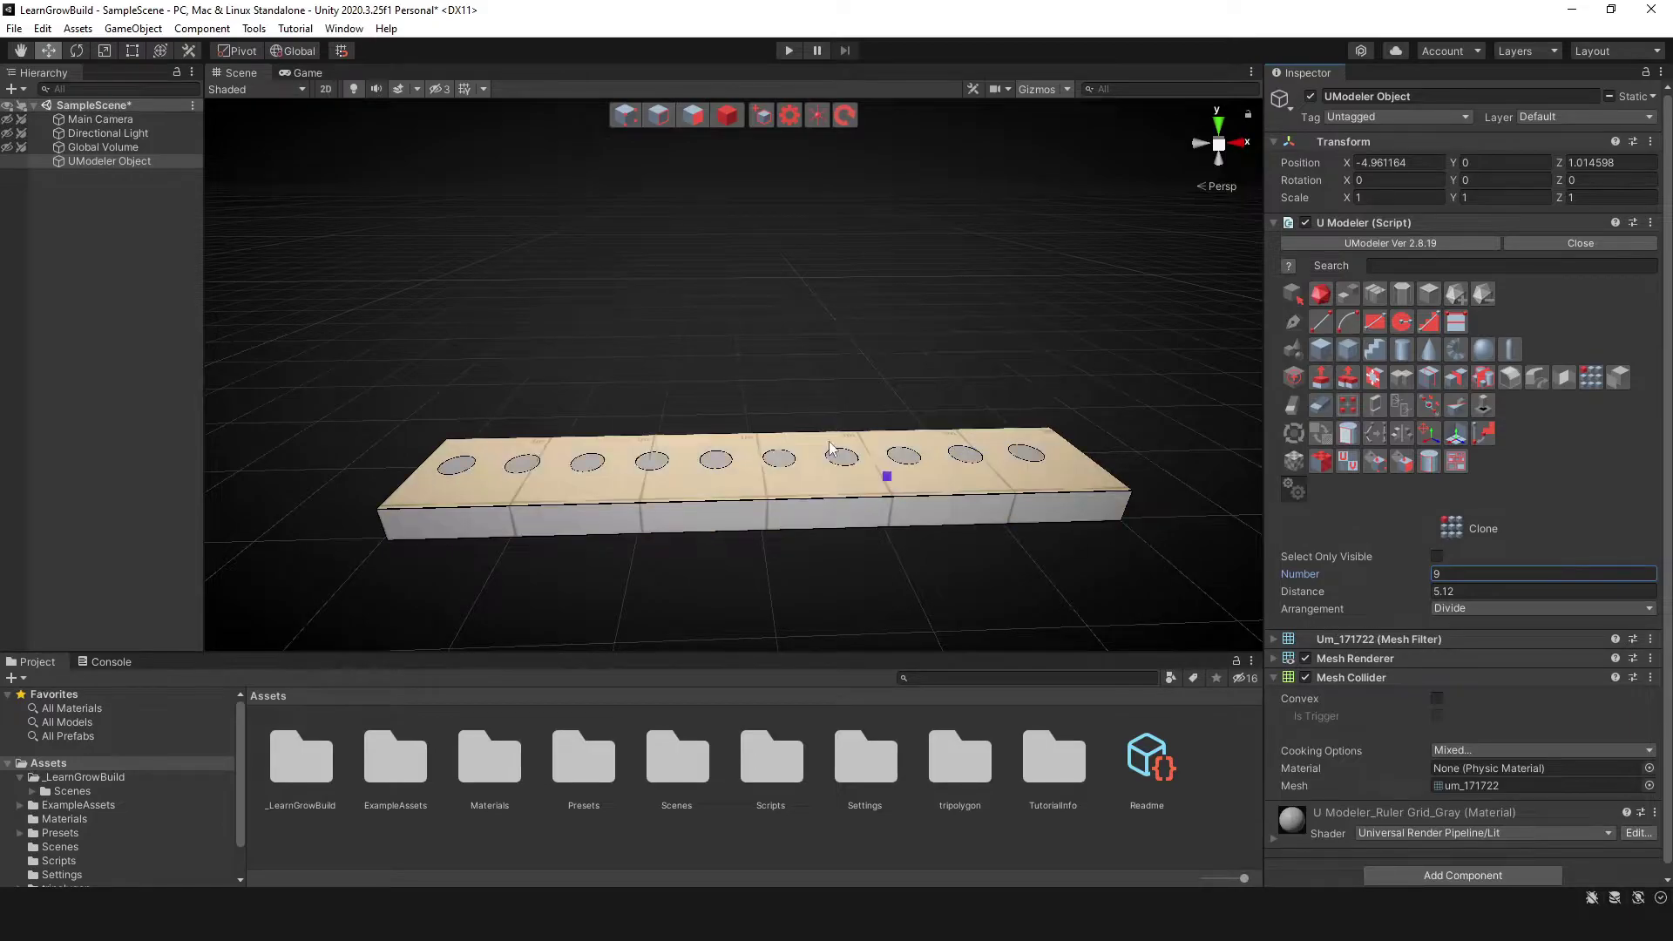
left_click_drag(676, 364, 493, 436, "alt")
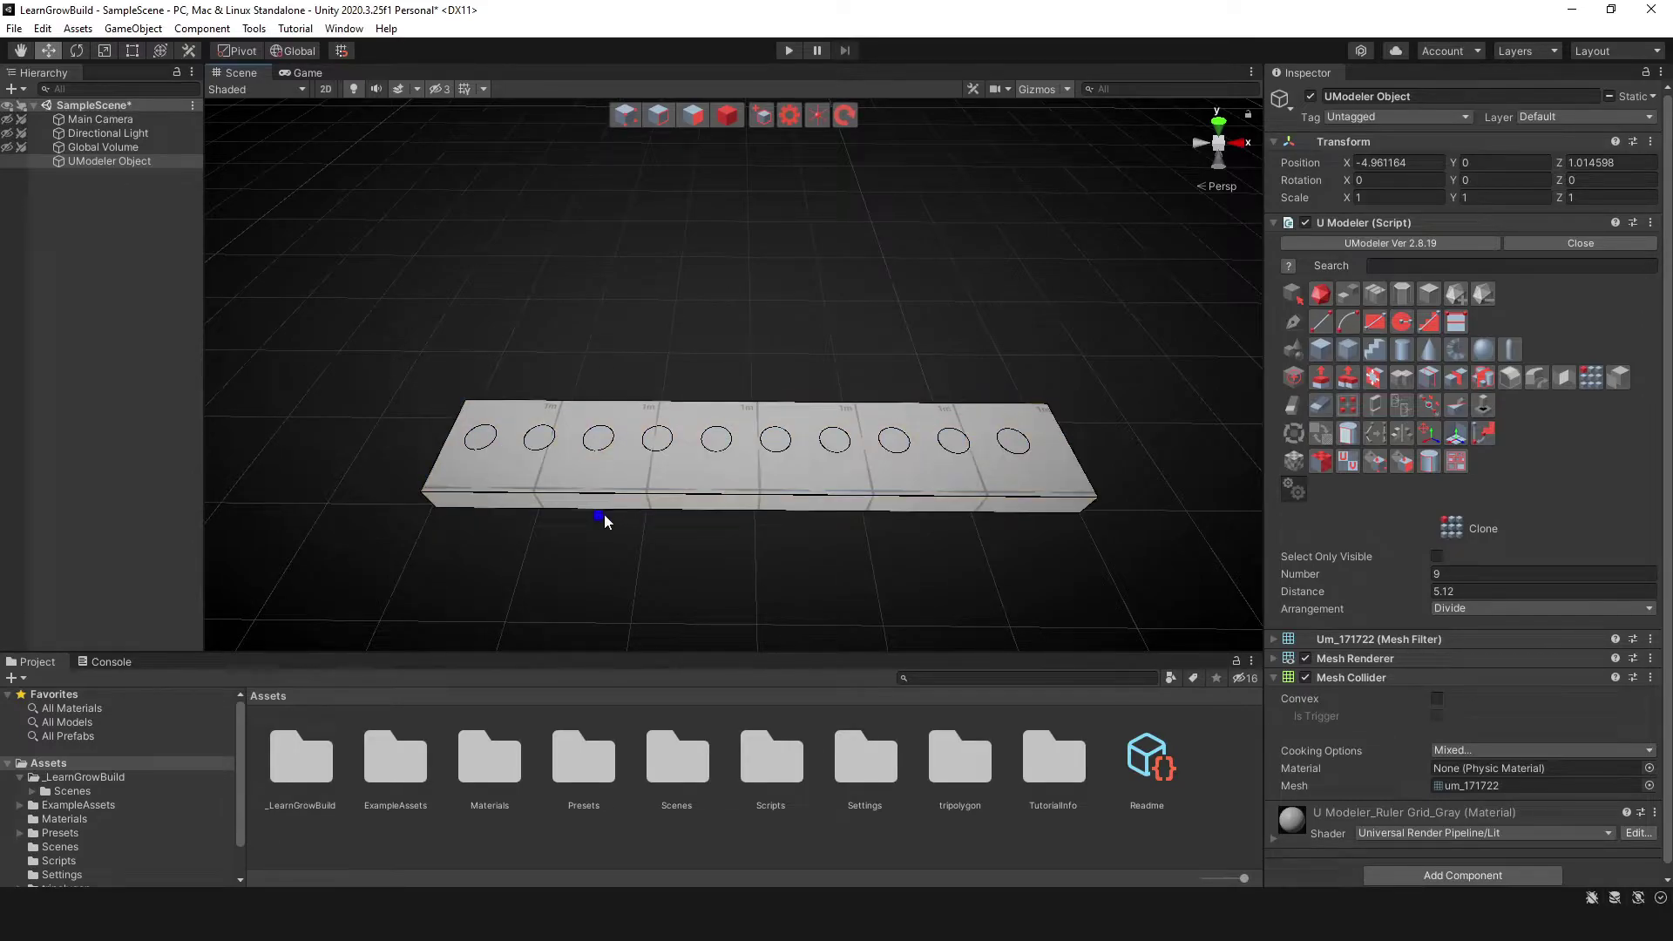
left_click_drag(770, 491, 781, 458, "alt")
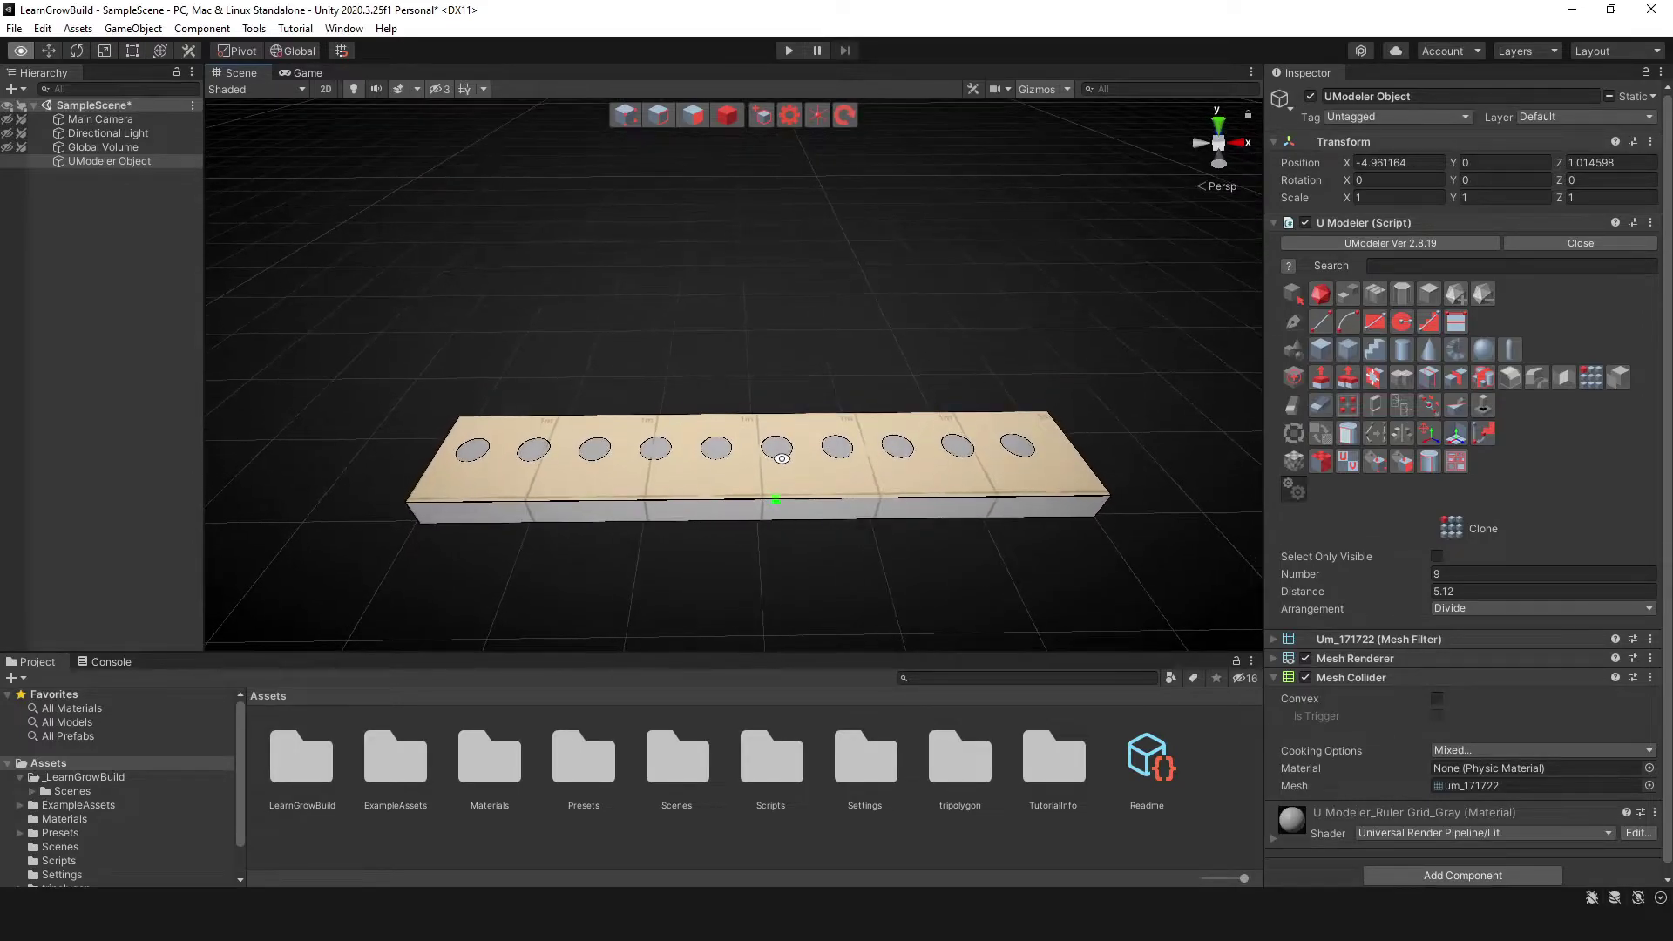
Try raising all ten disk faces together by about 0.43 with the Polygon tool, and undo it.
left_click(699, 119)
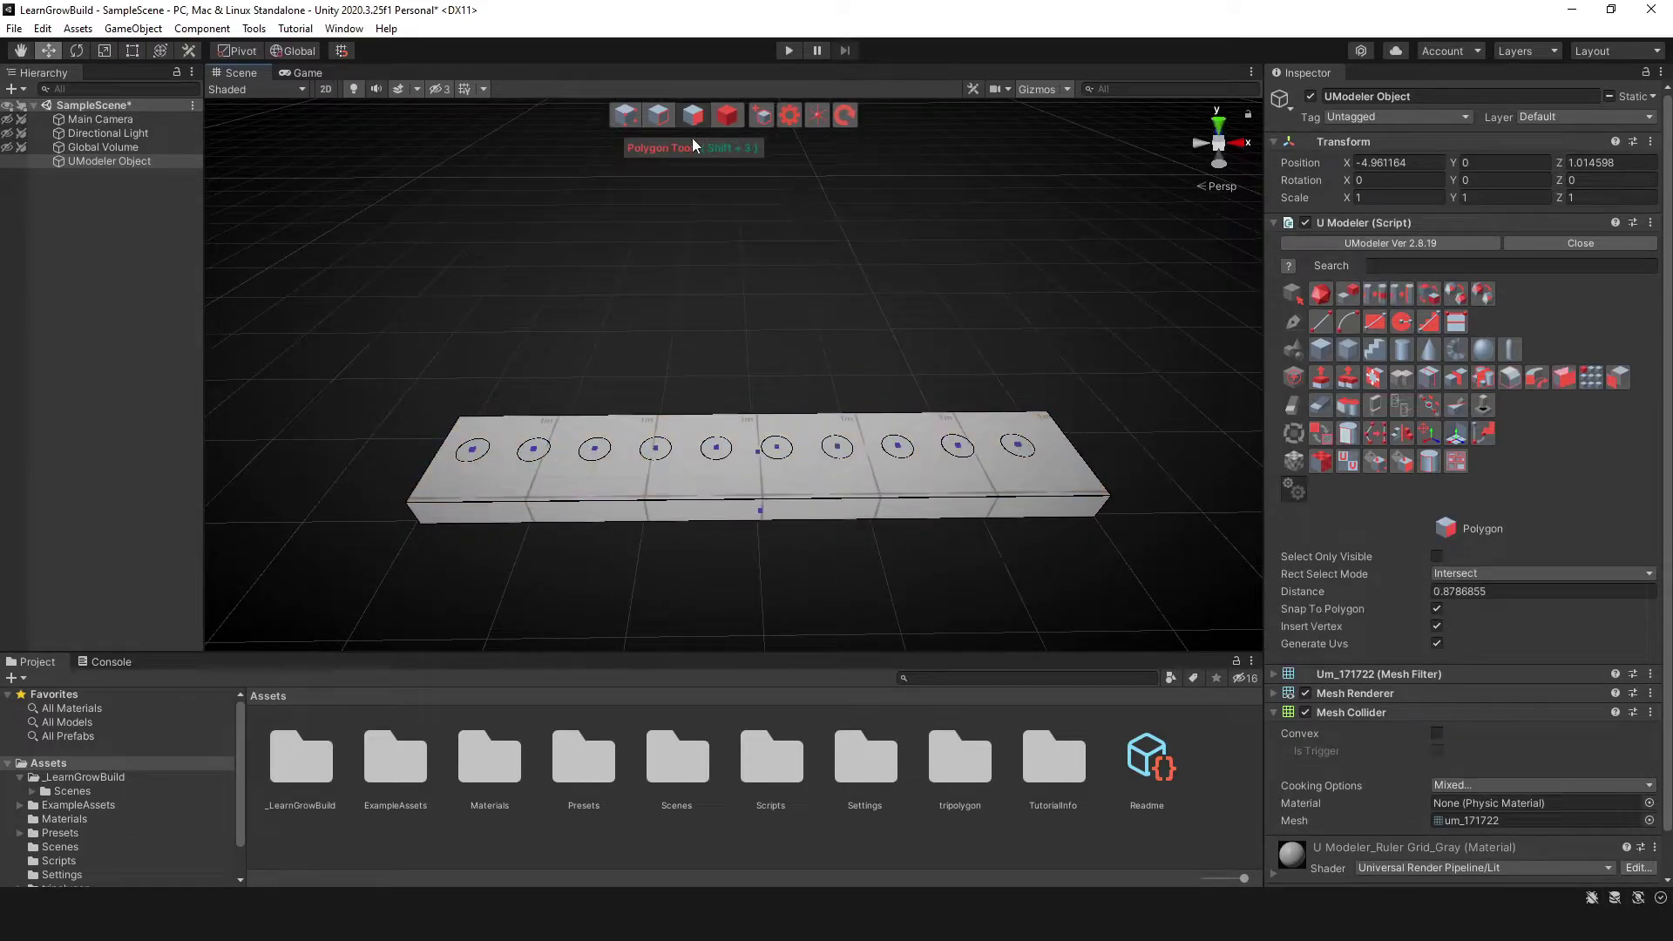
left_click(475, 451)
scroll(475, 466, "up", 2)
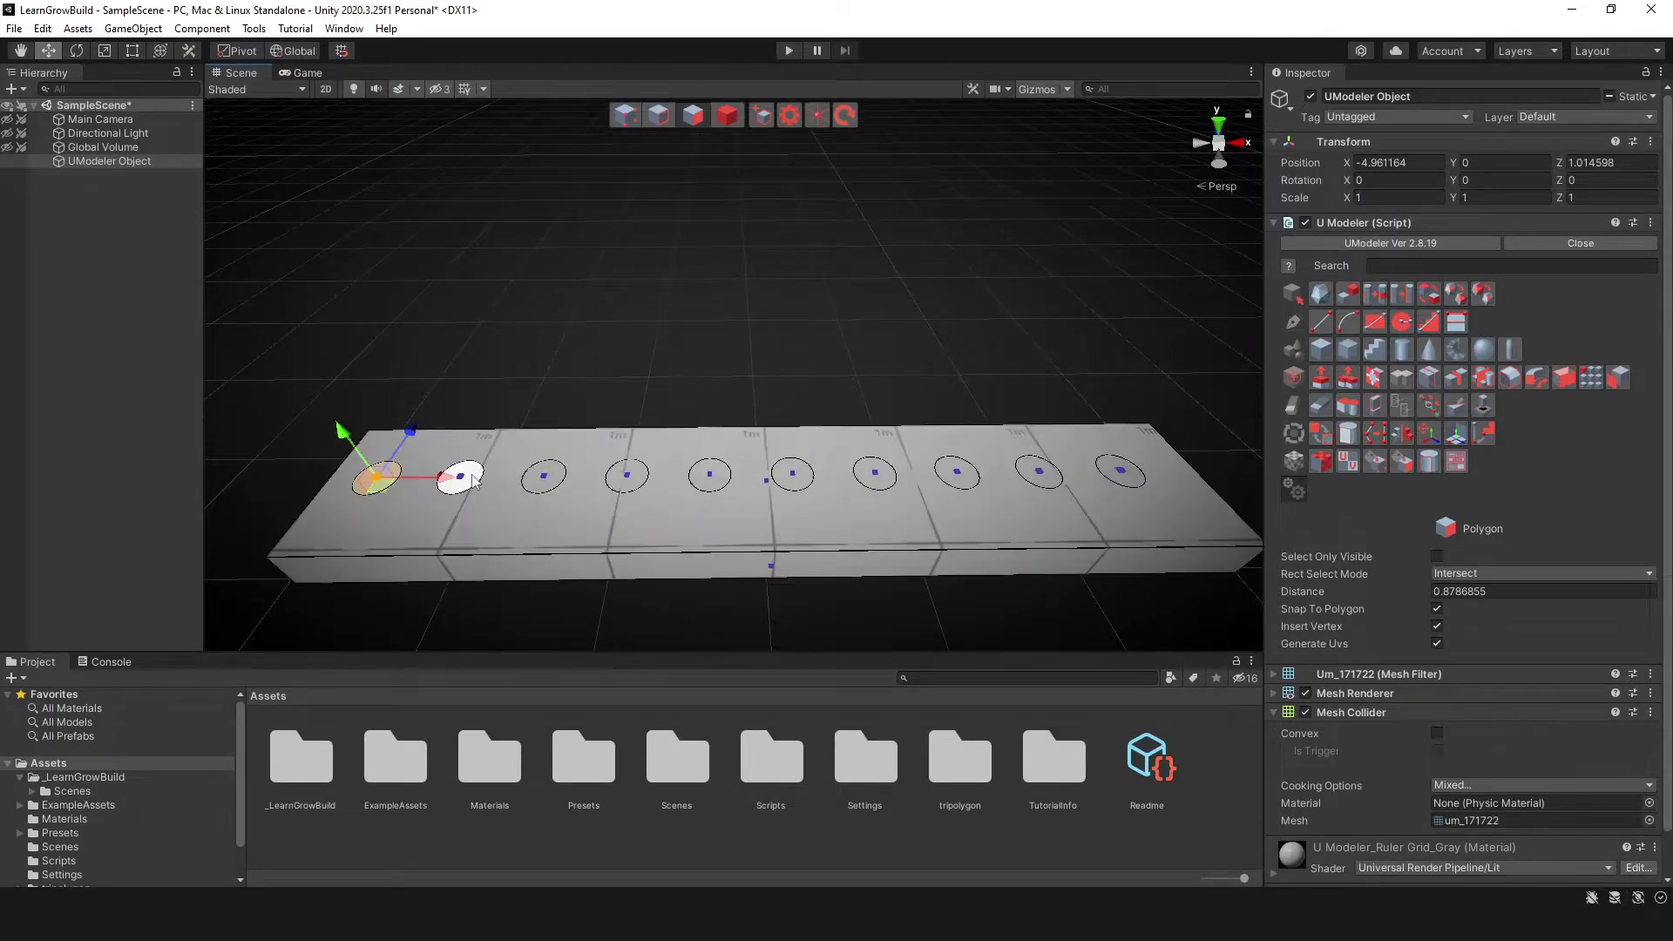
left_click(470, 477, "shift")
left_click(544, 476, "shift")
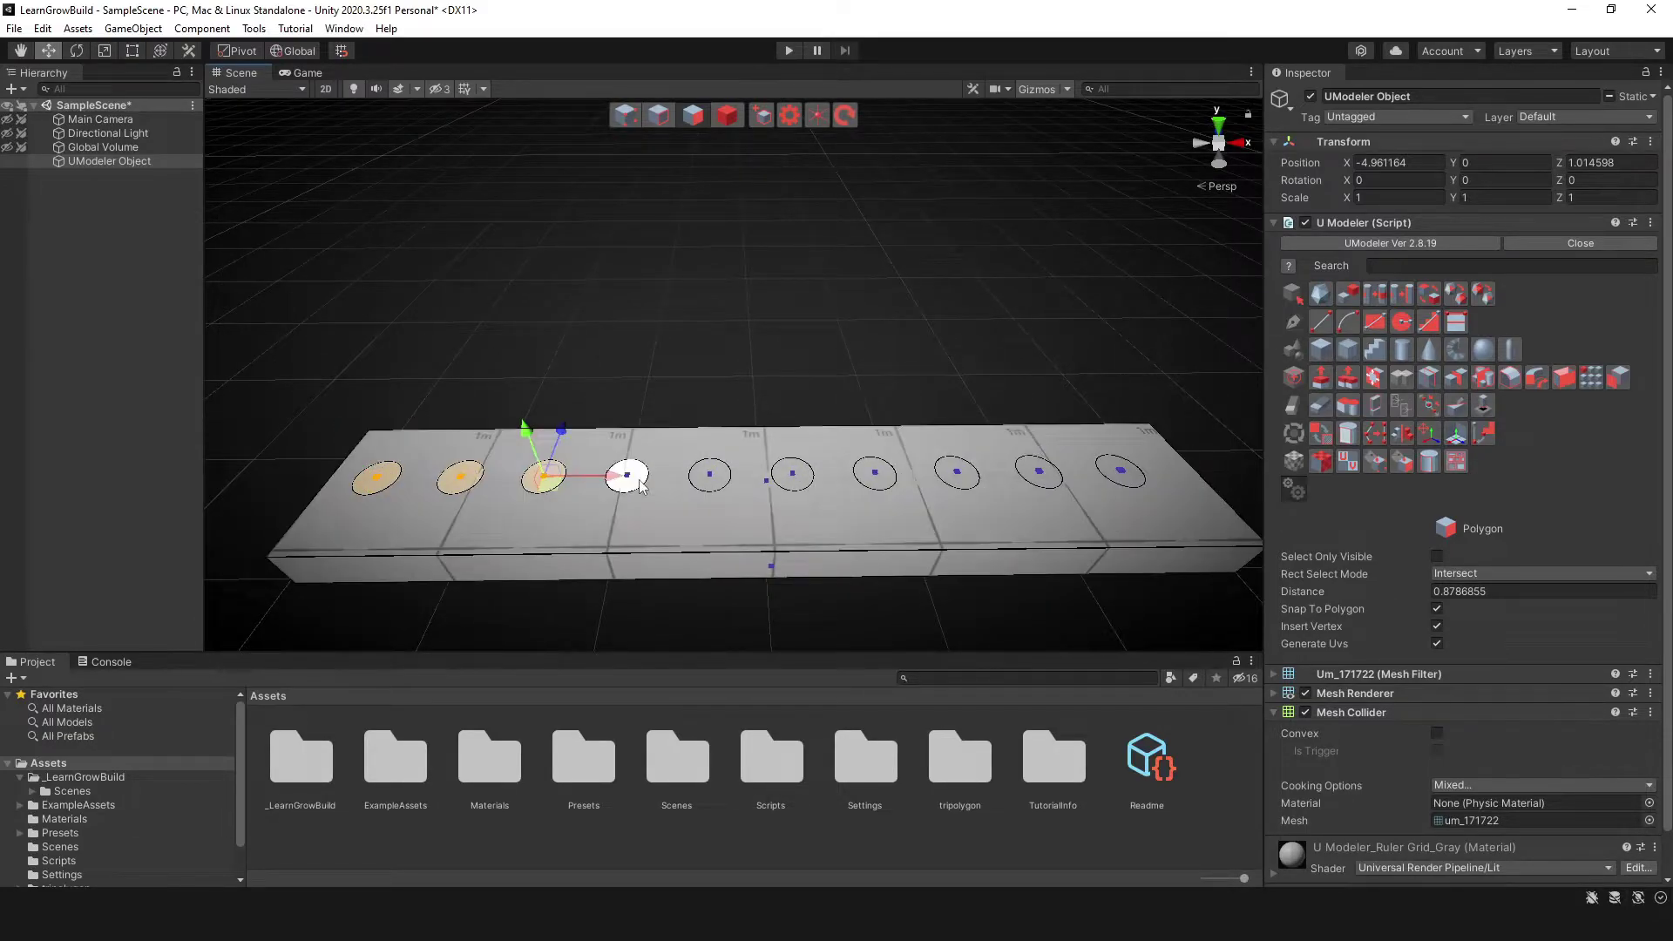
left_click(626, 475, "shift")
left_click(710, 476, "shift")
left_click(792, 474, "shift")
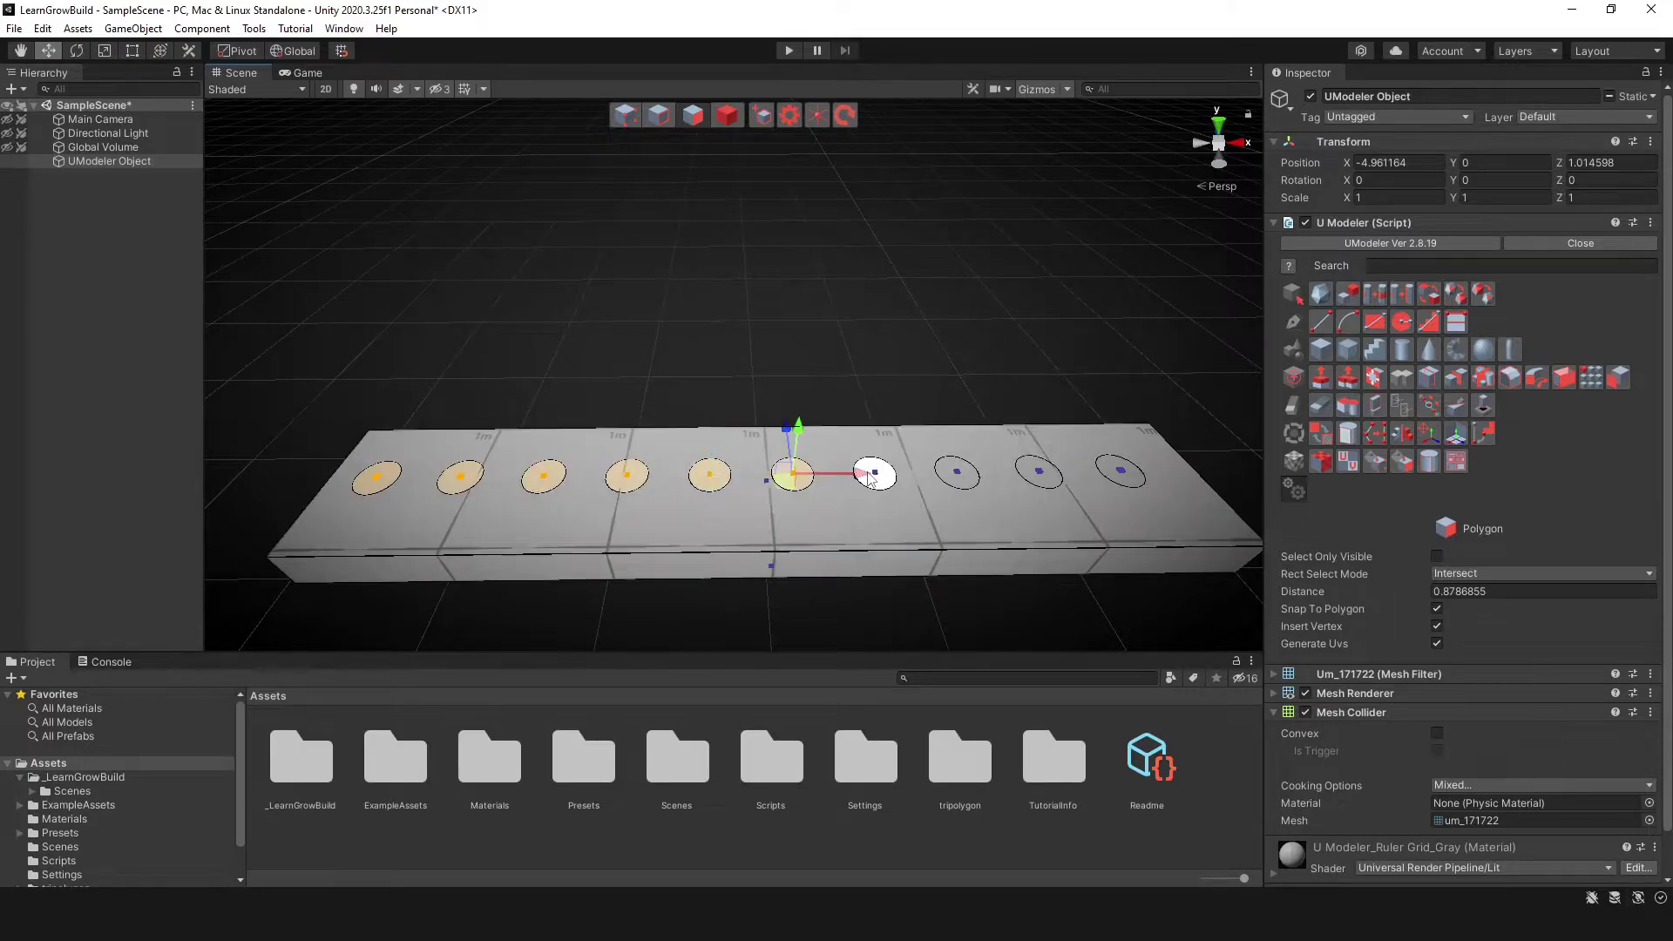
left_click(875, 475, "shift")
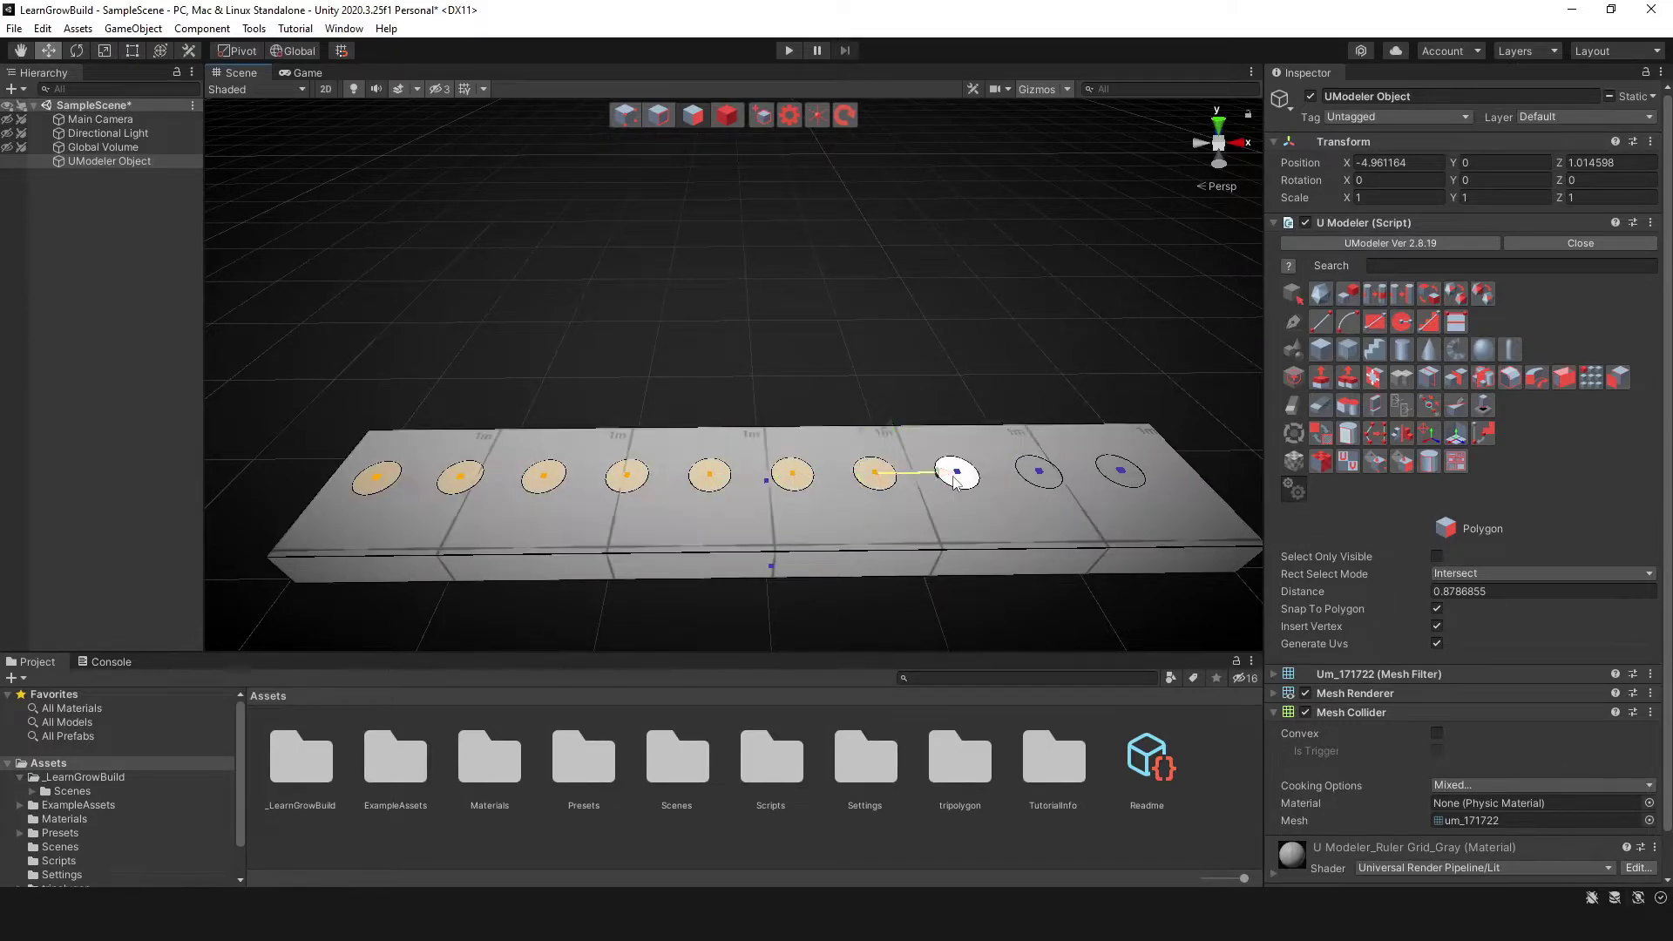
left_click(955, 475, "shift")
left_click(1038, 473, "shift")
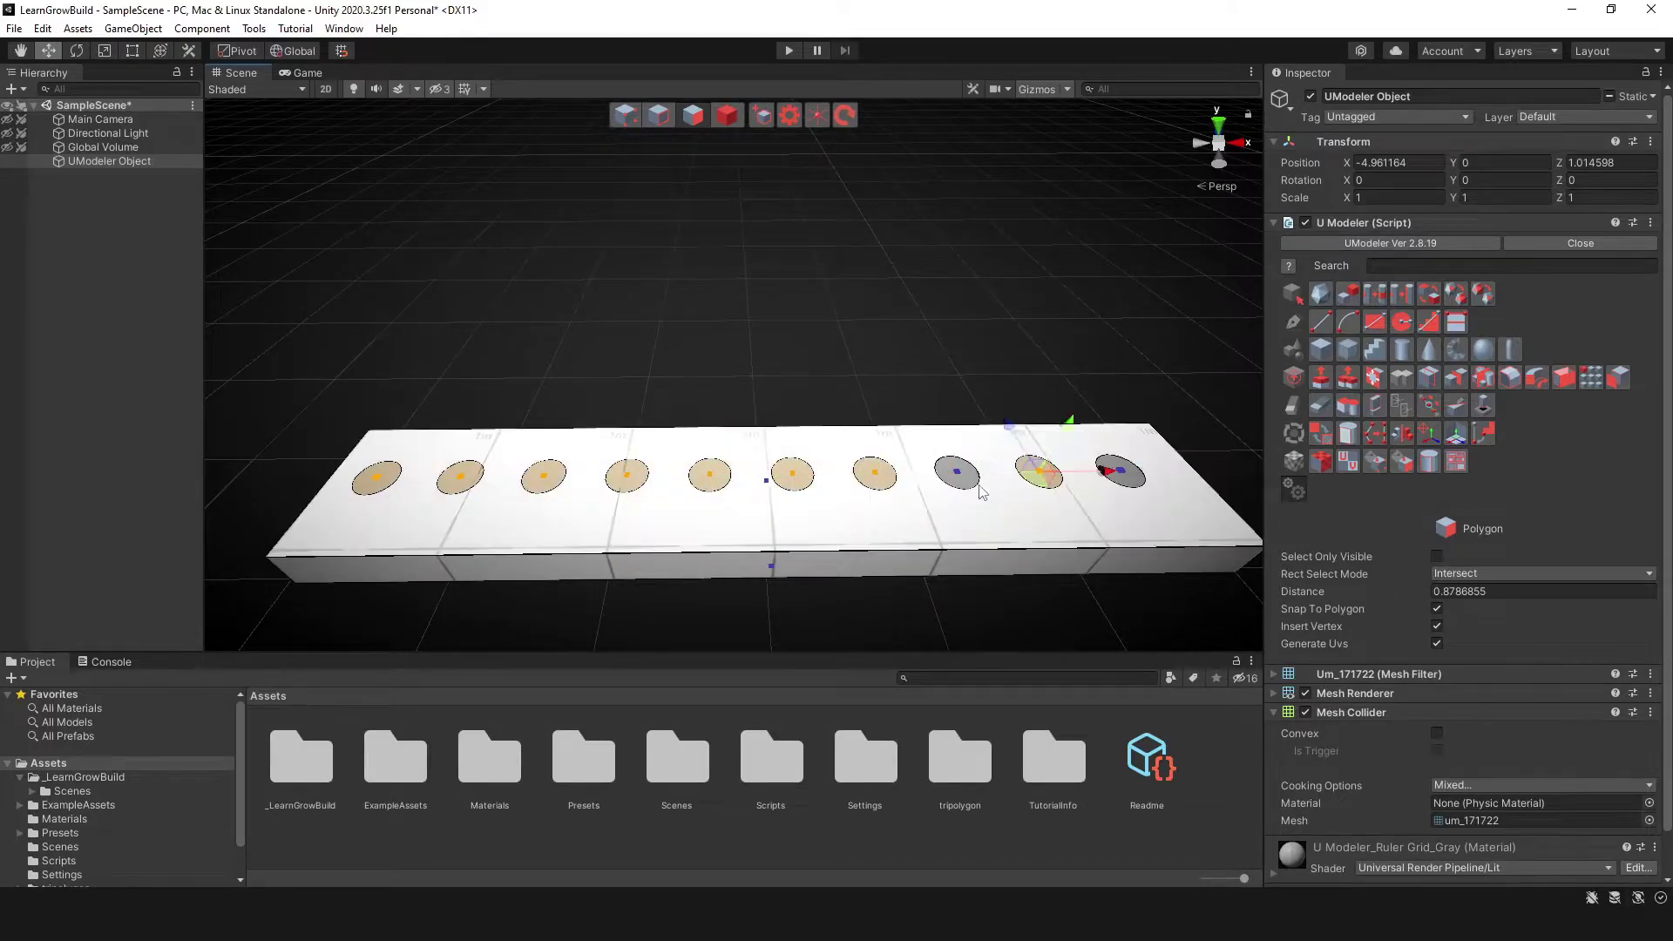
left_click(1122, 478, "shift")
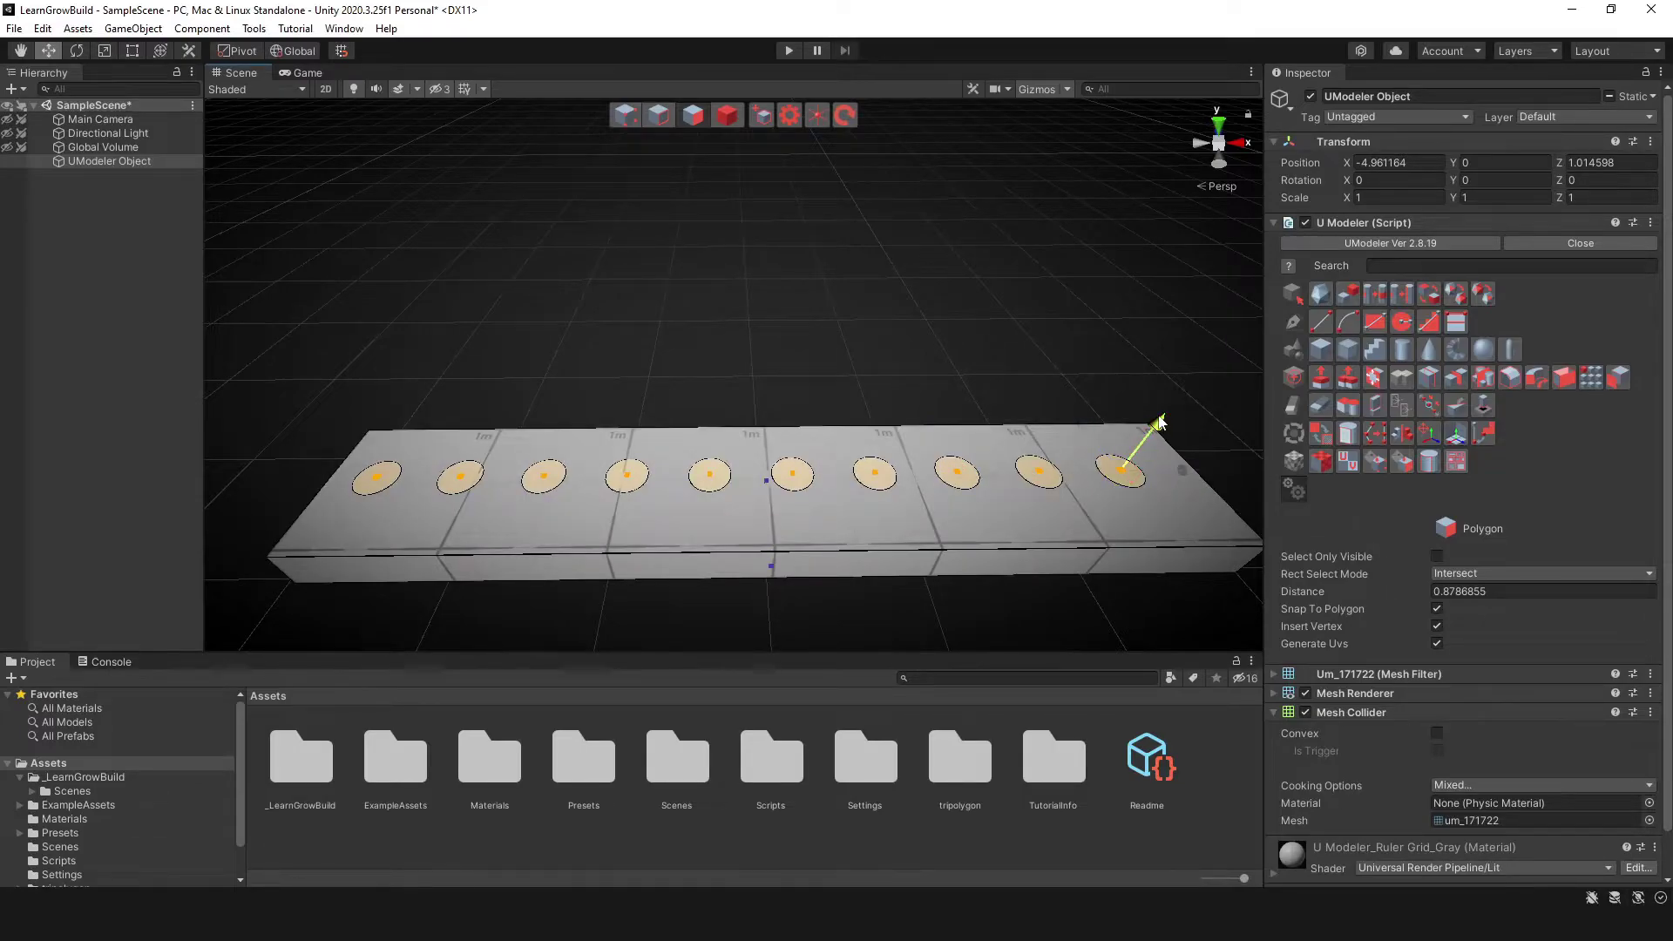
left_click_drag(1160, 423, 1163, 359)
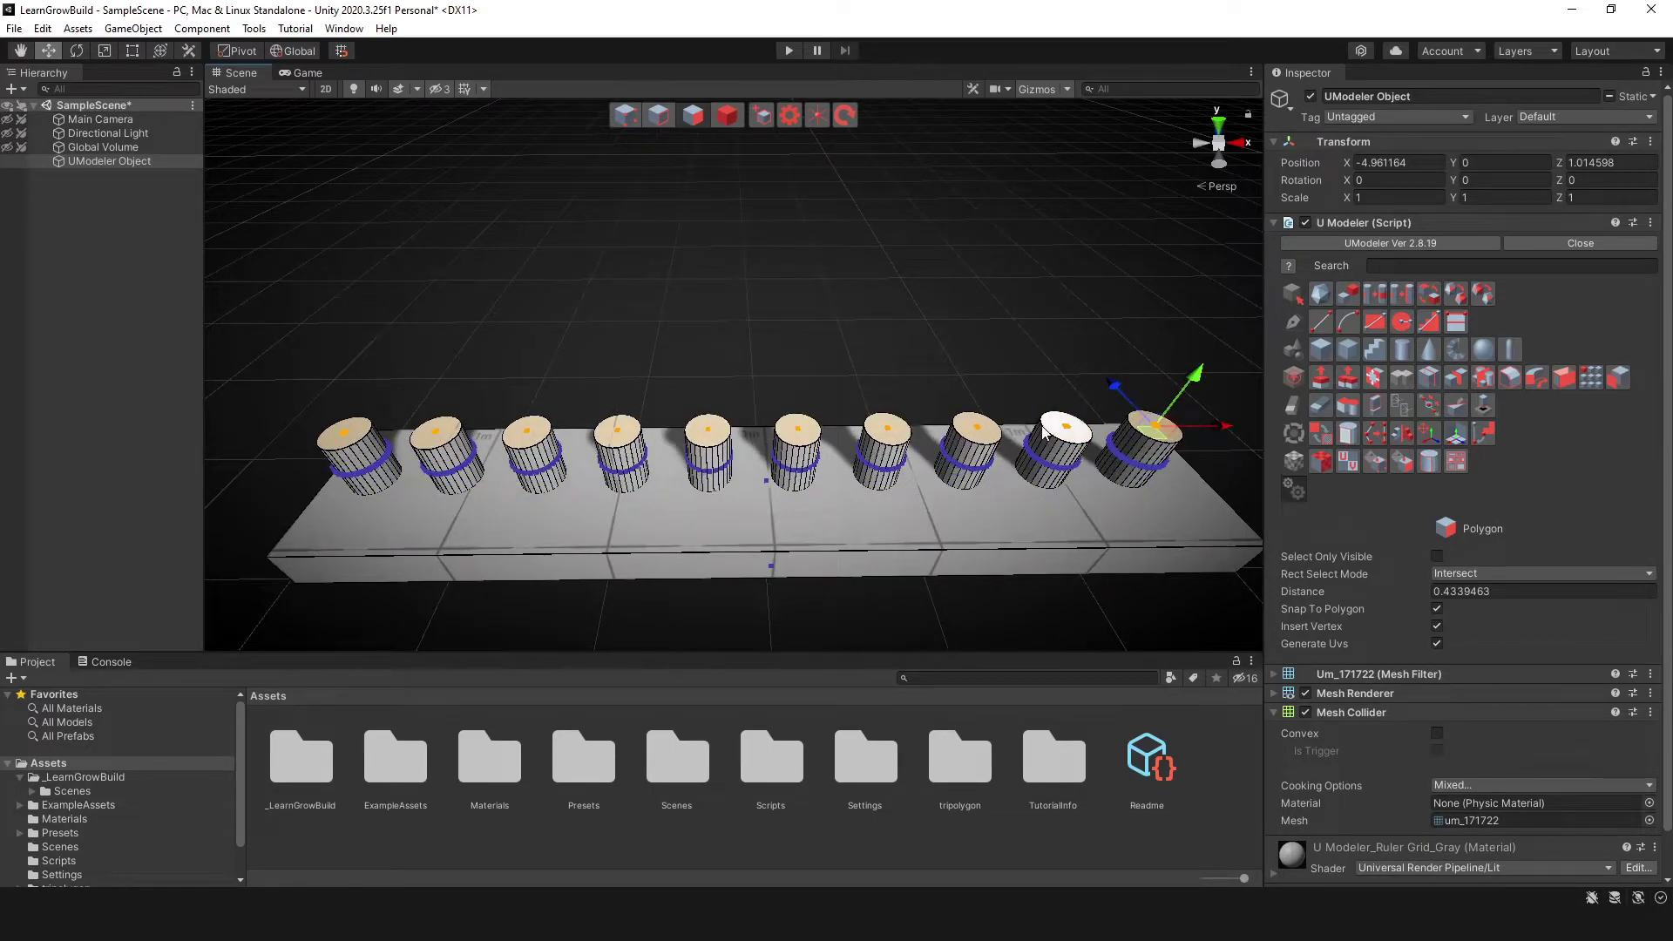
key("ctrl+z")
left_click(934, 385)
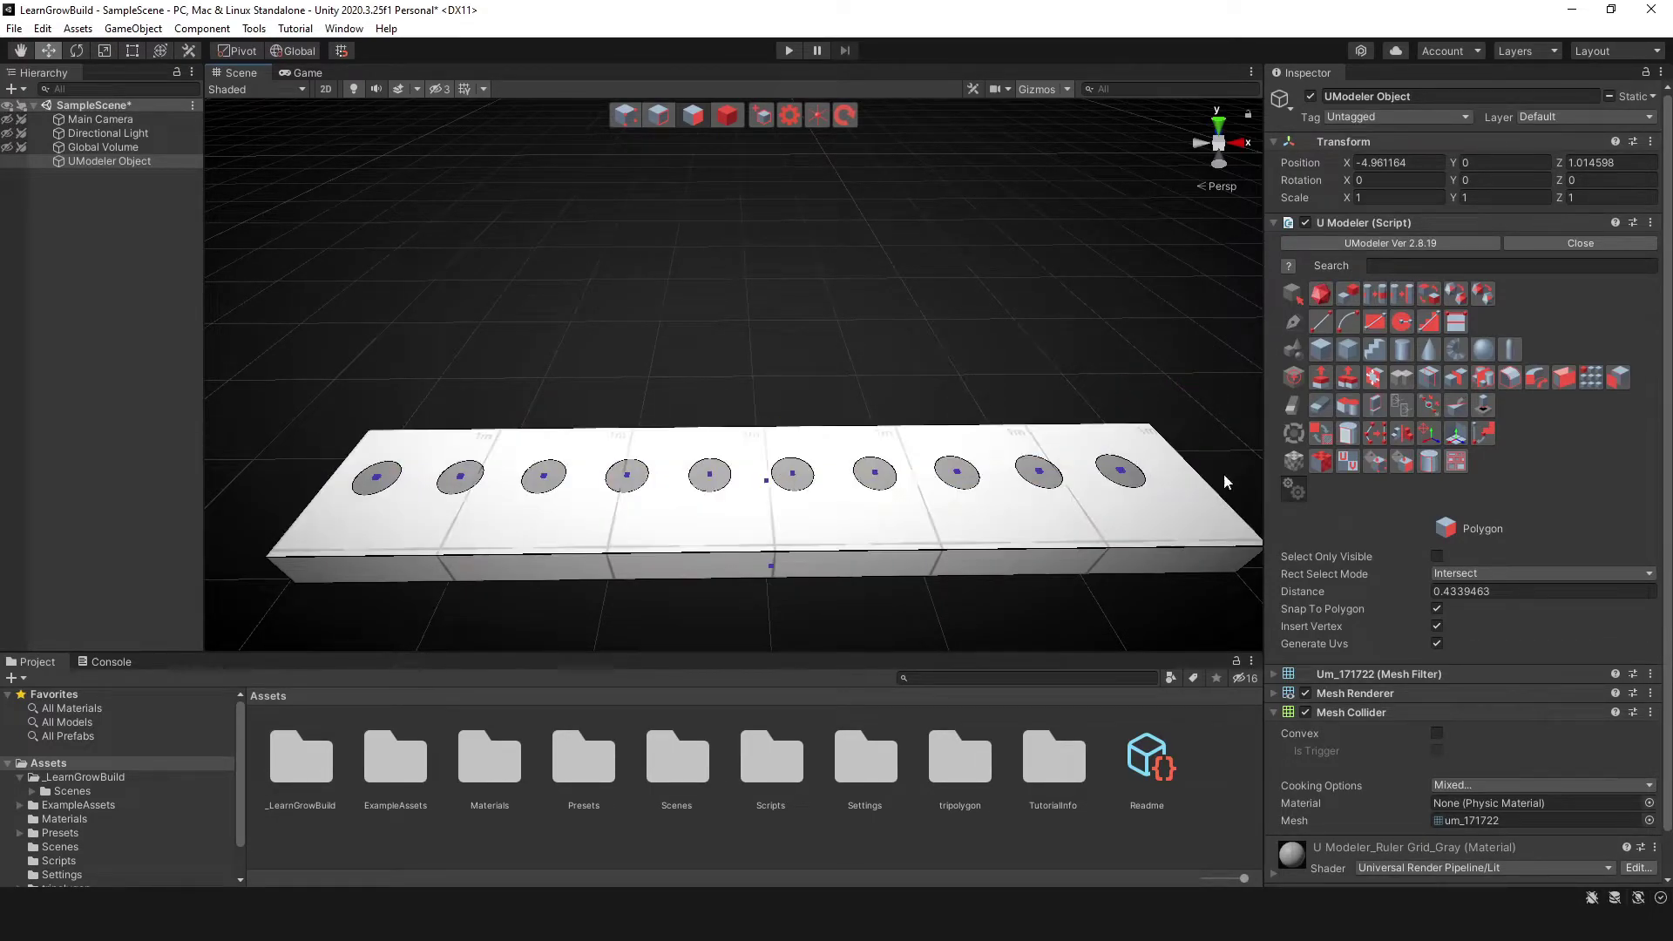
Try extruding all ten disk faces upward by about 0.93 with Multi PushPull, and undo the extrusion.
left_click(1349, 378)
left_click(1121, 471)
left_click(1037, 473)
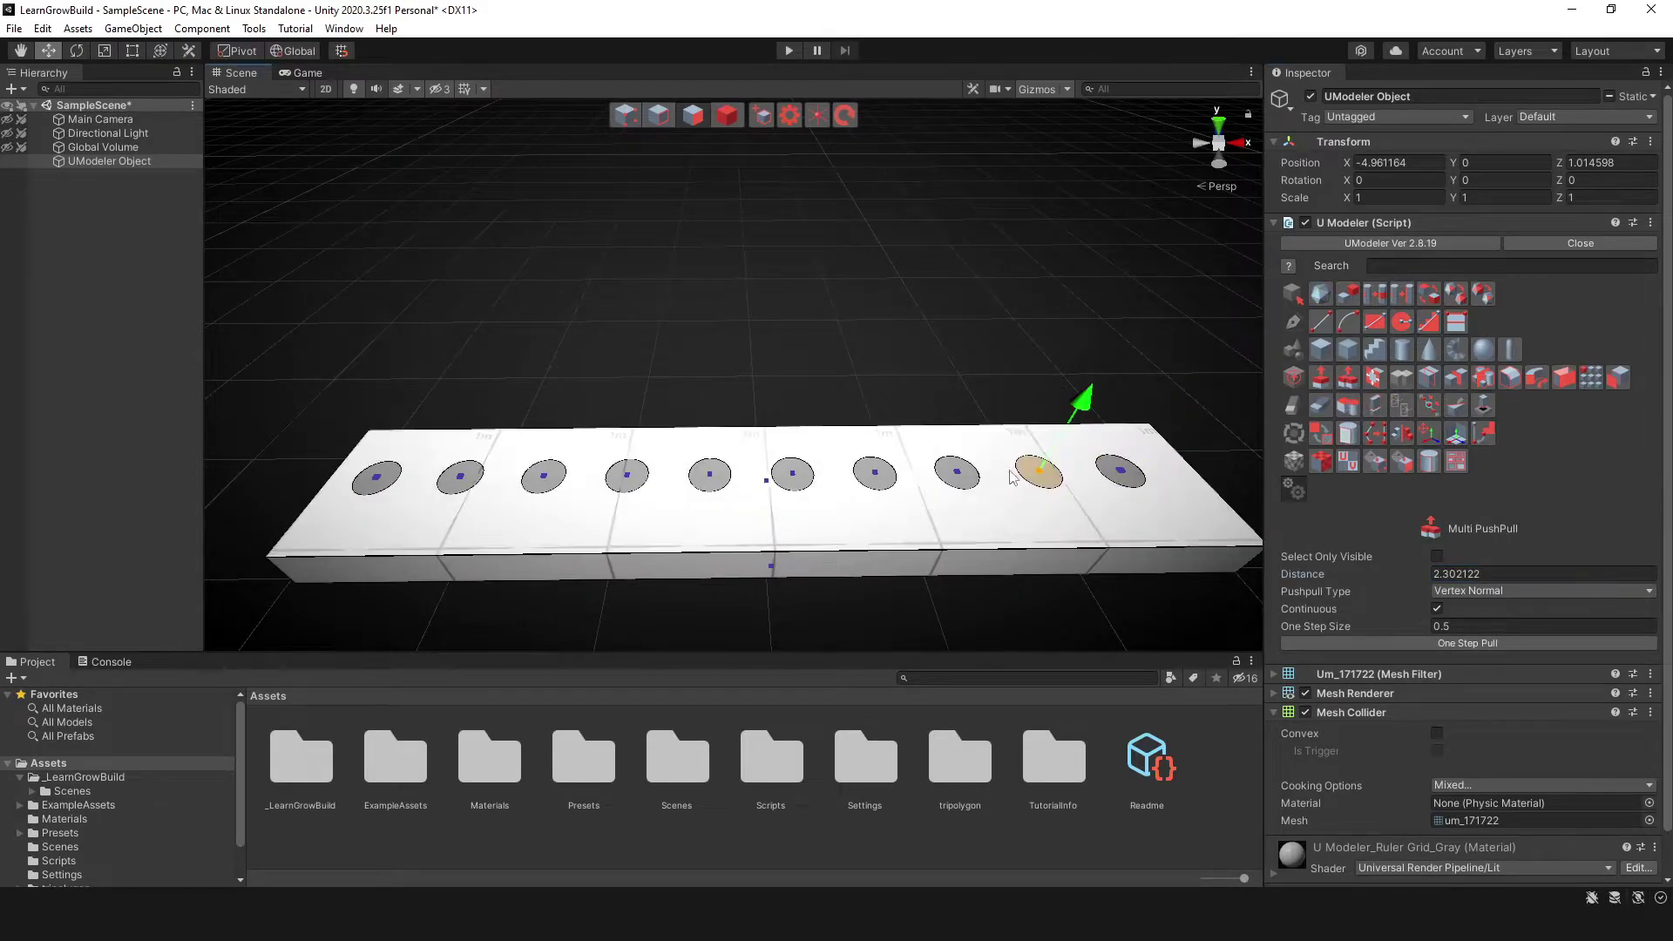
left_click(1120, 471, "shift")
left_click(956, 471, "shift")
left_click(874, 473, "shift")
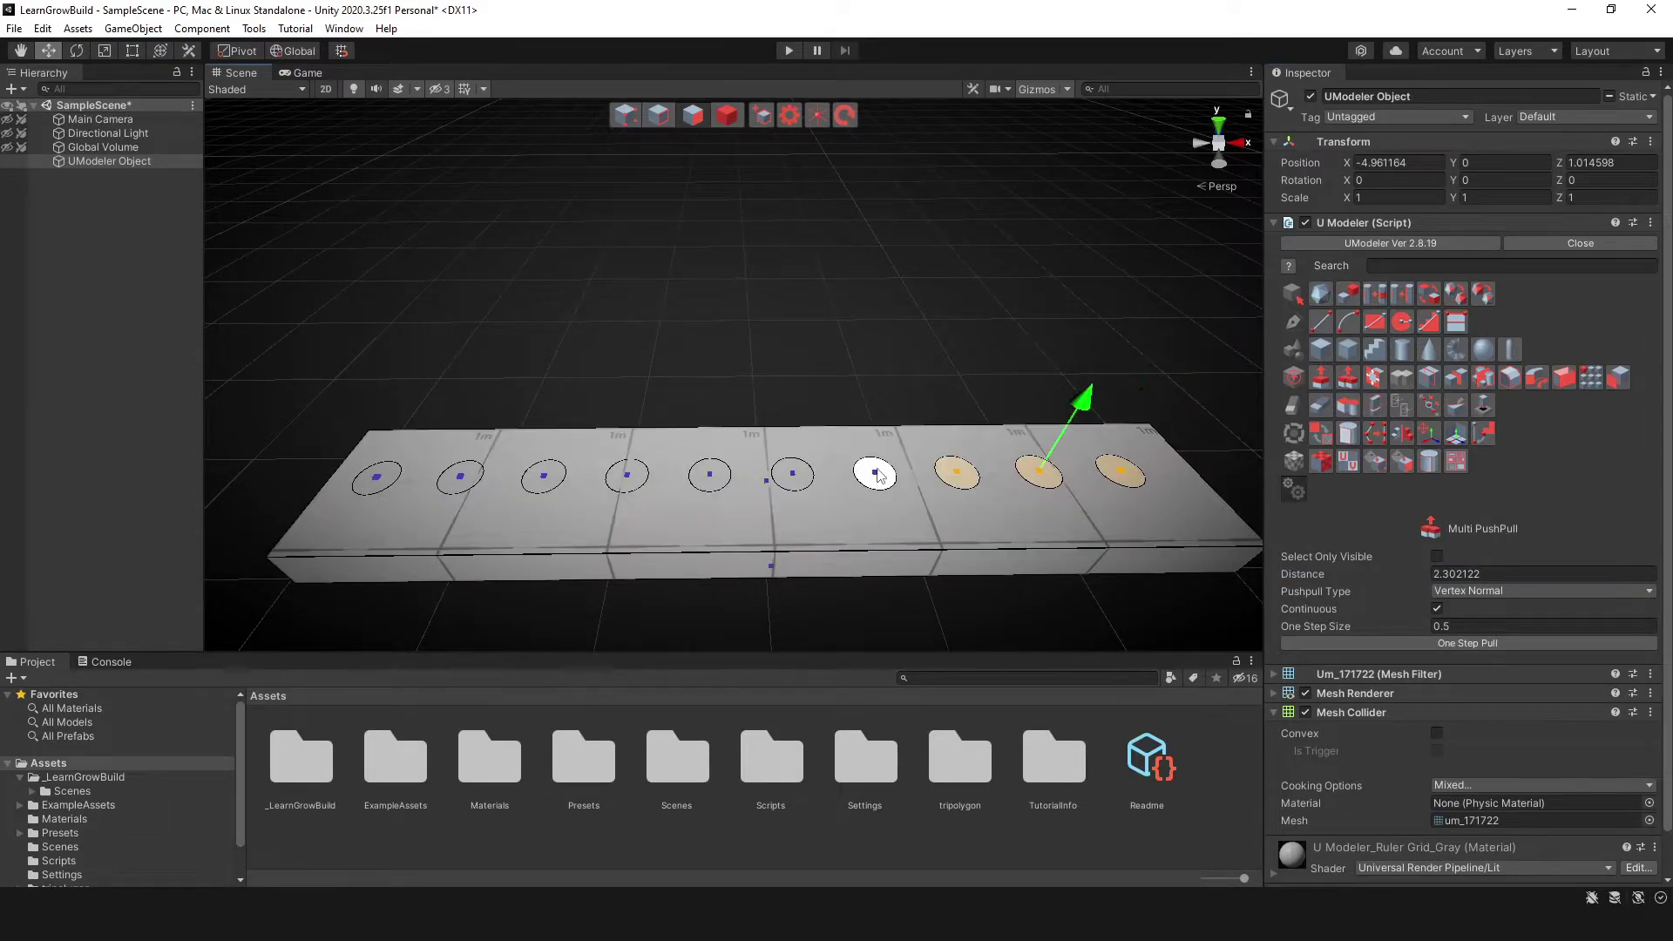
left_click(789, 475, "shift")
left_click(627, 475, "shift")
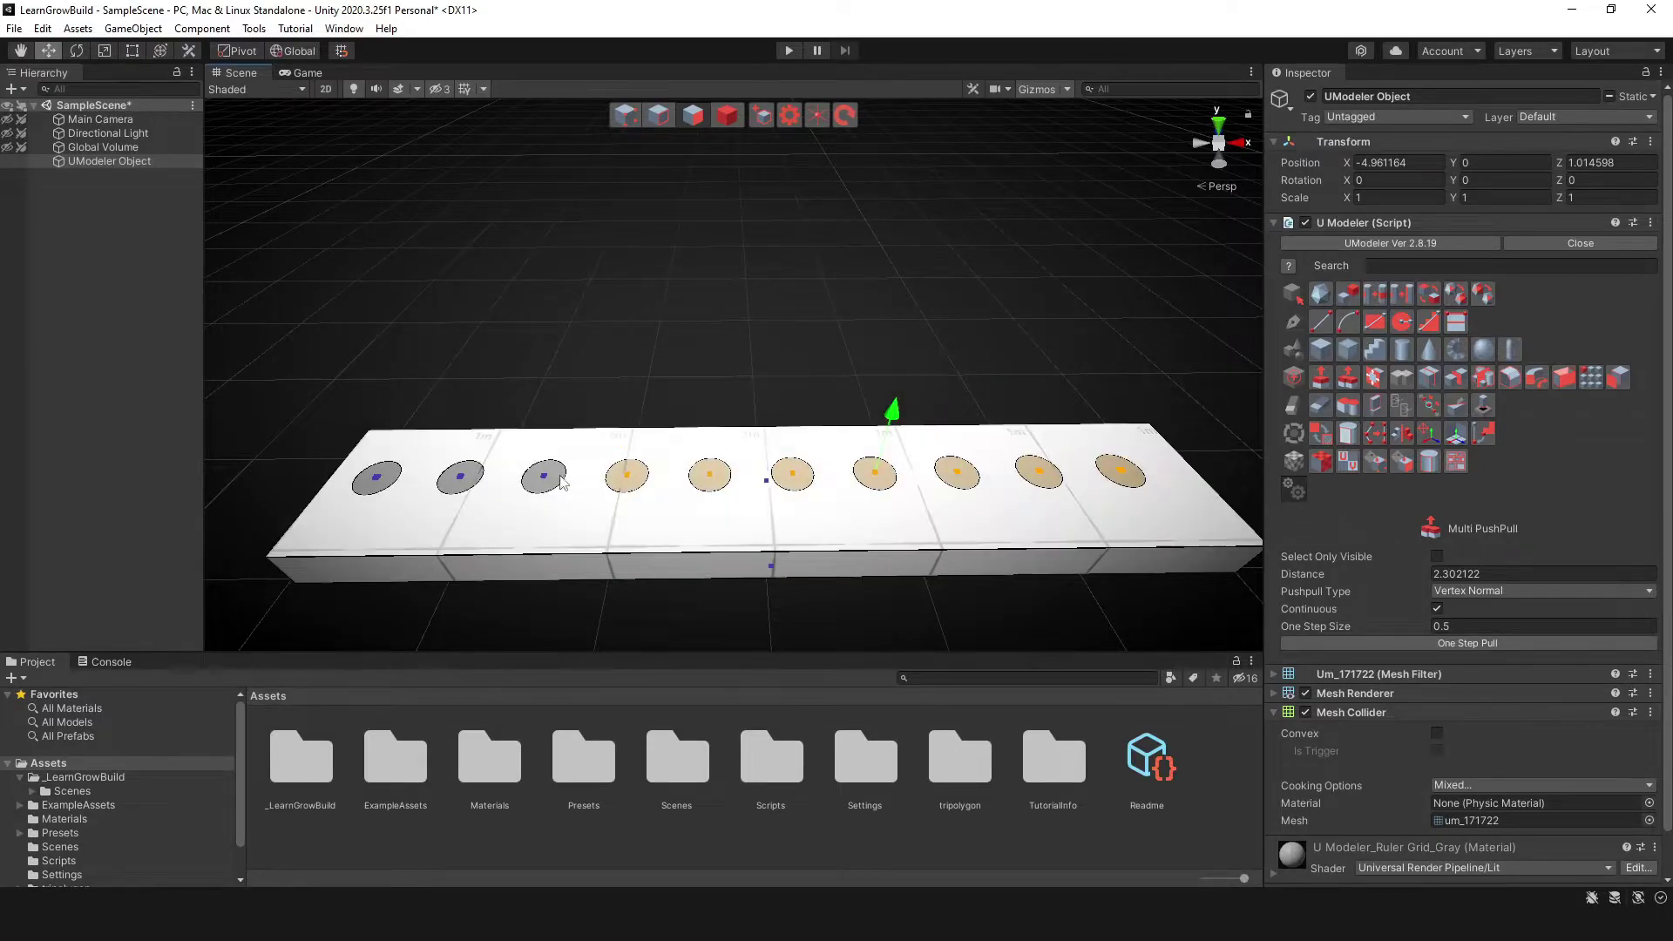
left_click(543, 475, "shift")
left_click(460, 476, "shift")
left_click(388, 479, "shift")
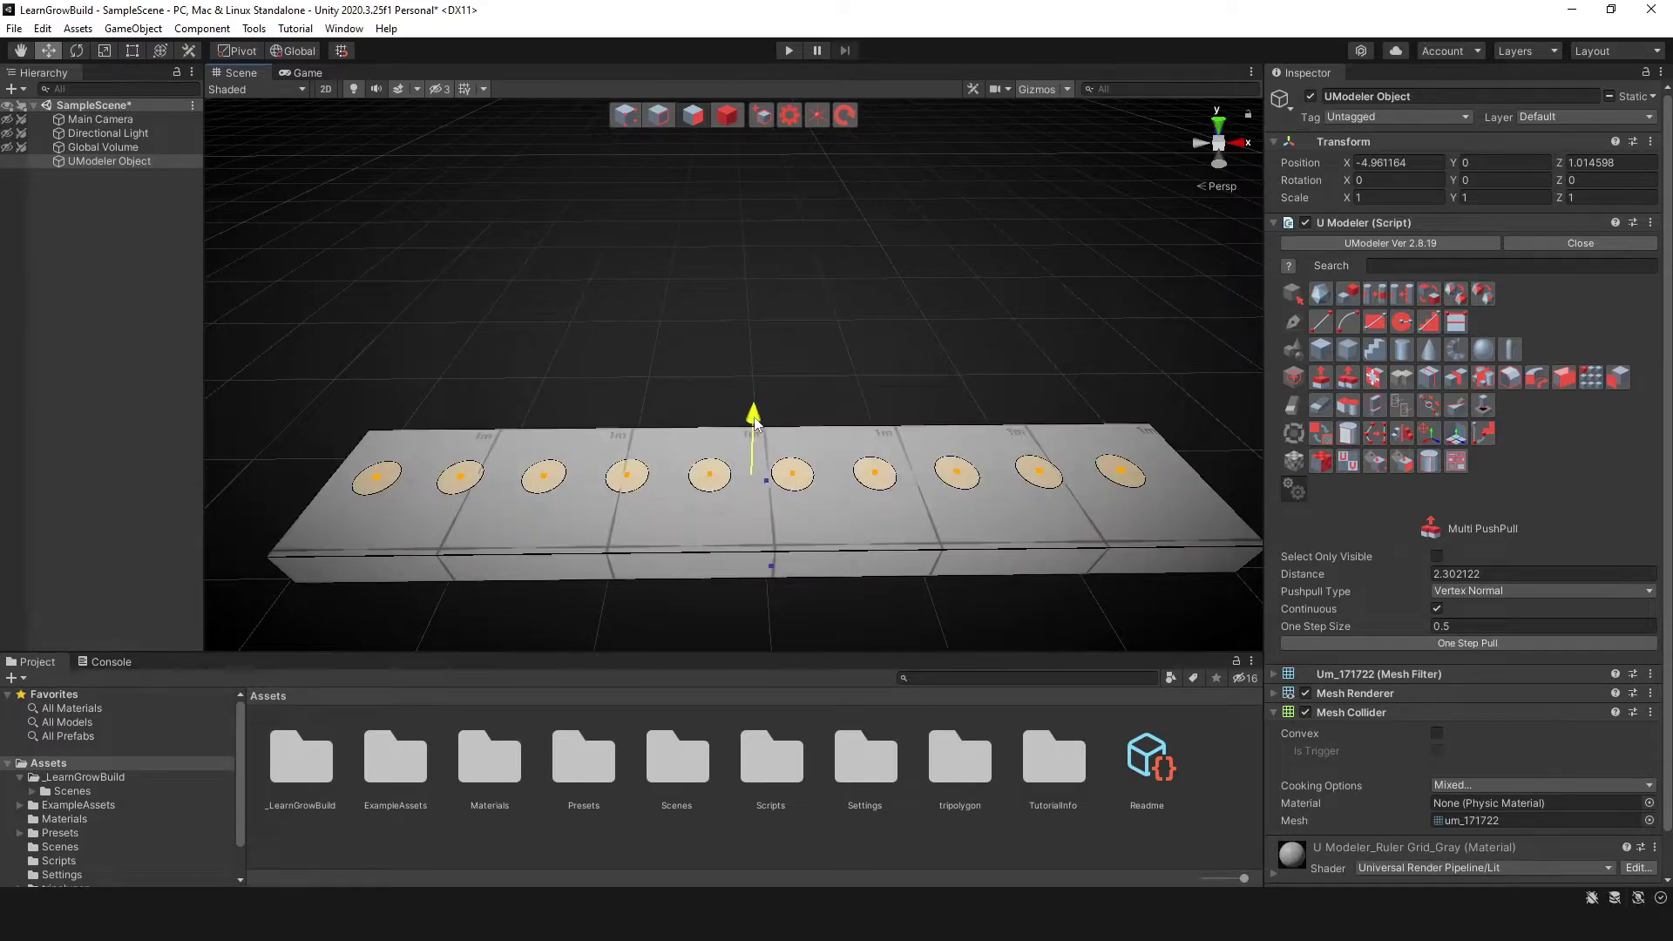
left_click_drag(754, 416, 753, 250)
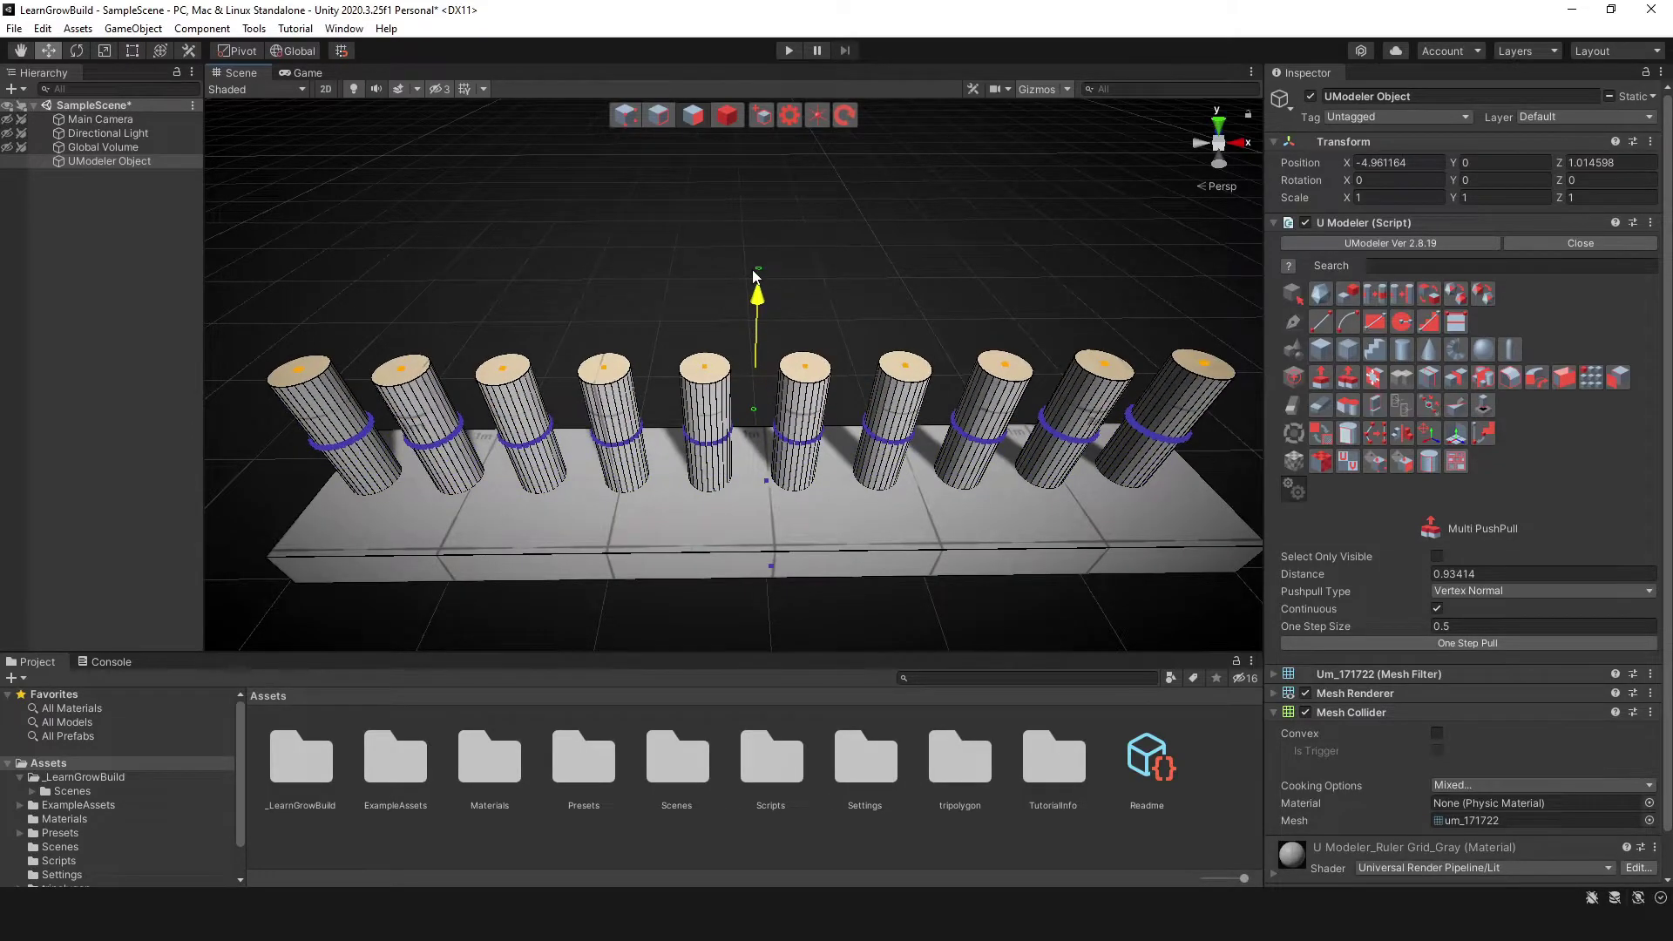
scroll(724, 436, "down", 3)
left_click_drag(724, 436, 768, 385, "alt")
scroll(743, 407, "up", 5)
key("ctrl+z")
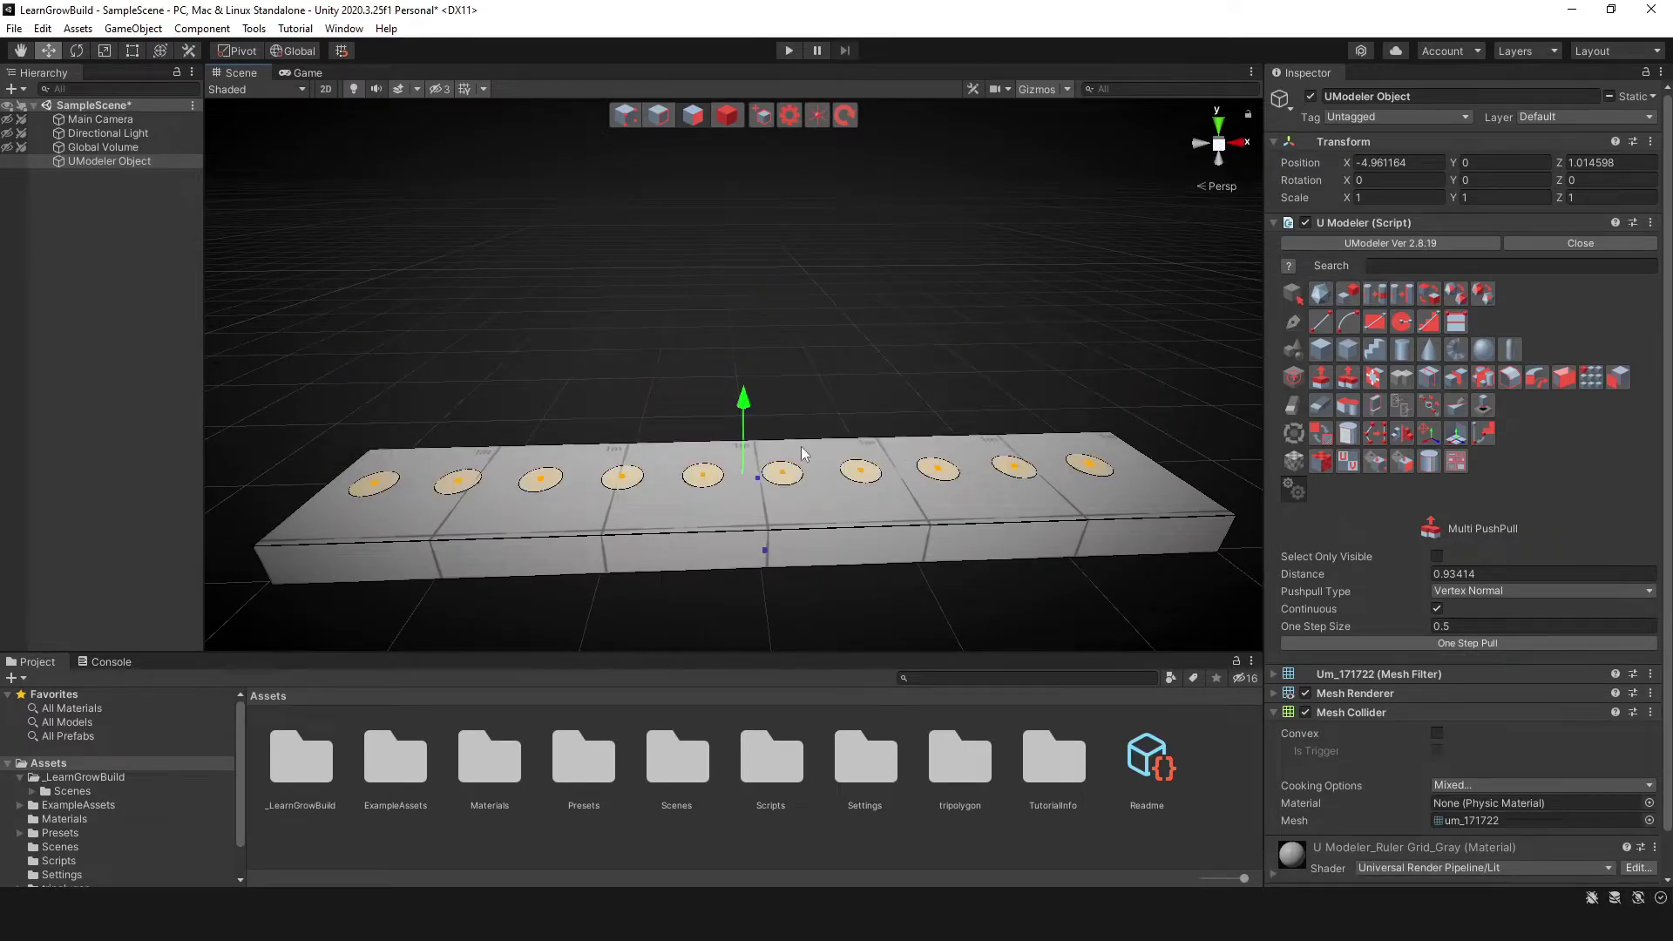
Try pulling up the slab's top face around the disks by about 0.35 to form holes, and undo it.
left_click(760, 503)
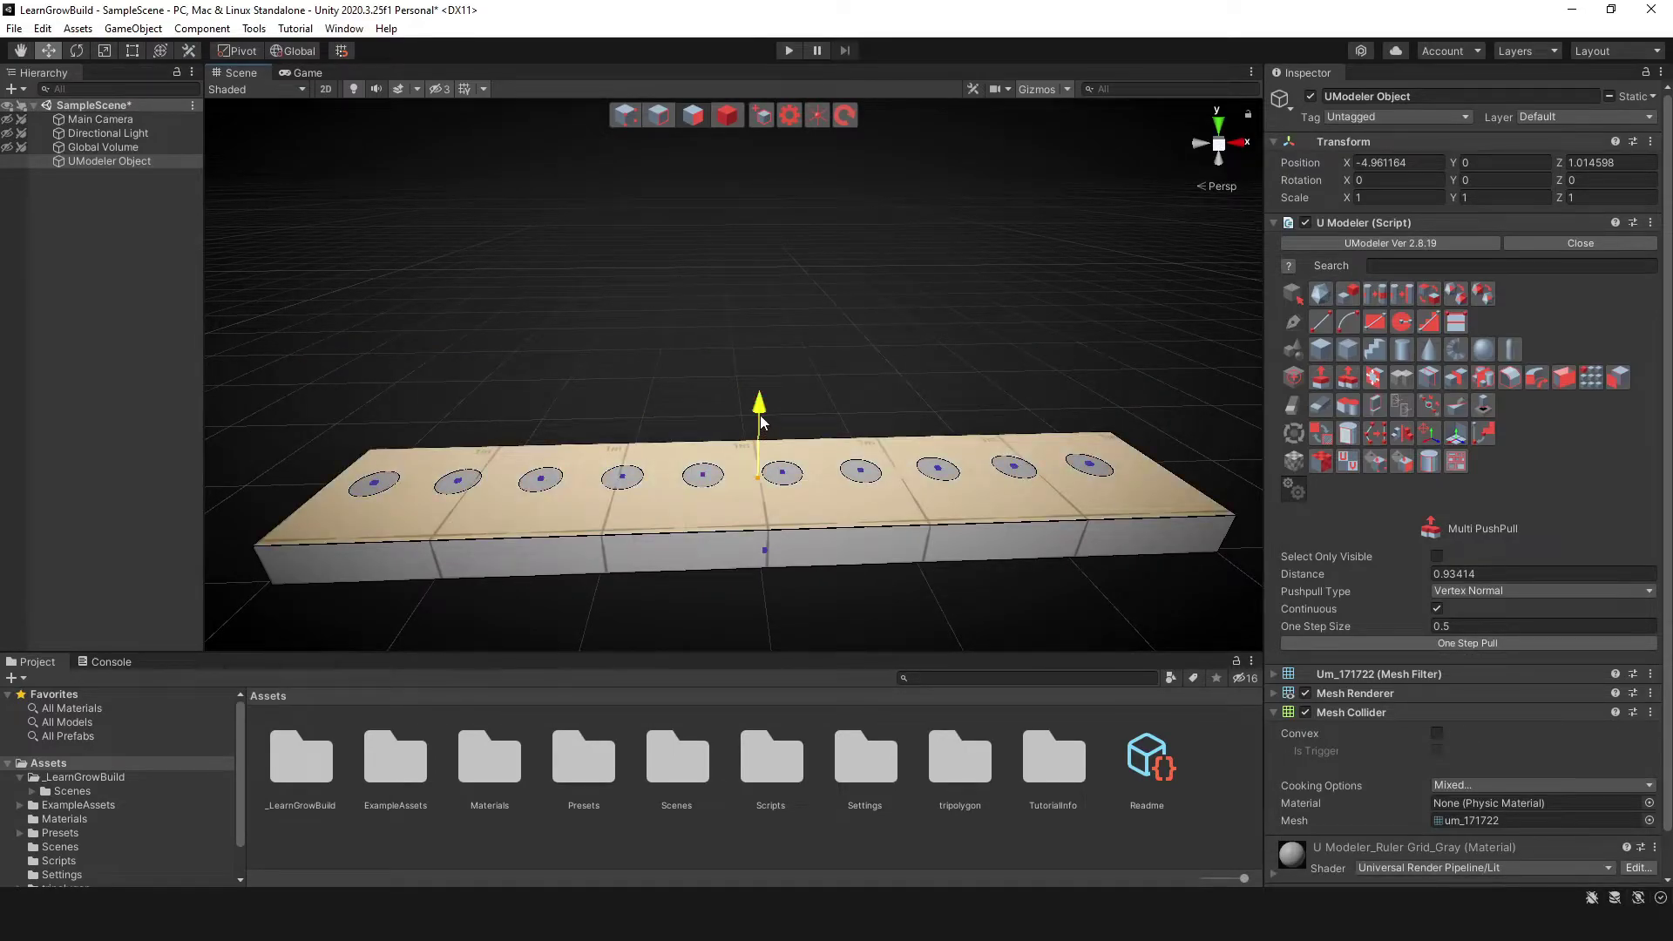
left_click_drag(760, 416, 685, 348)
left_click_drag(685, 348, 863, 366, "alt")
left_click(726, 116)
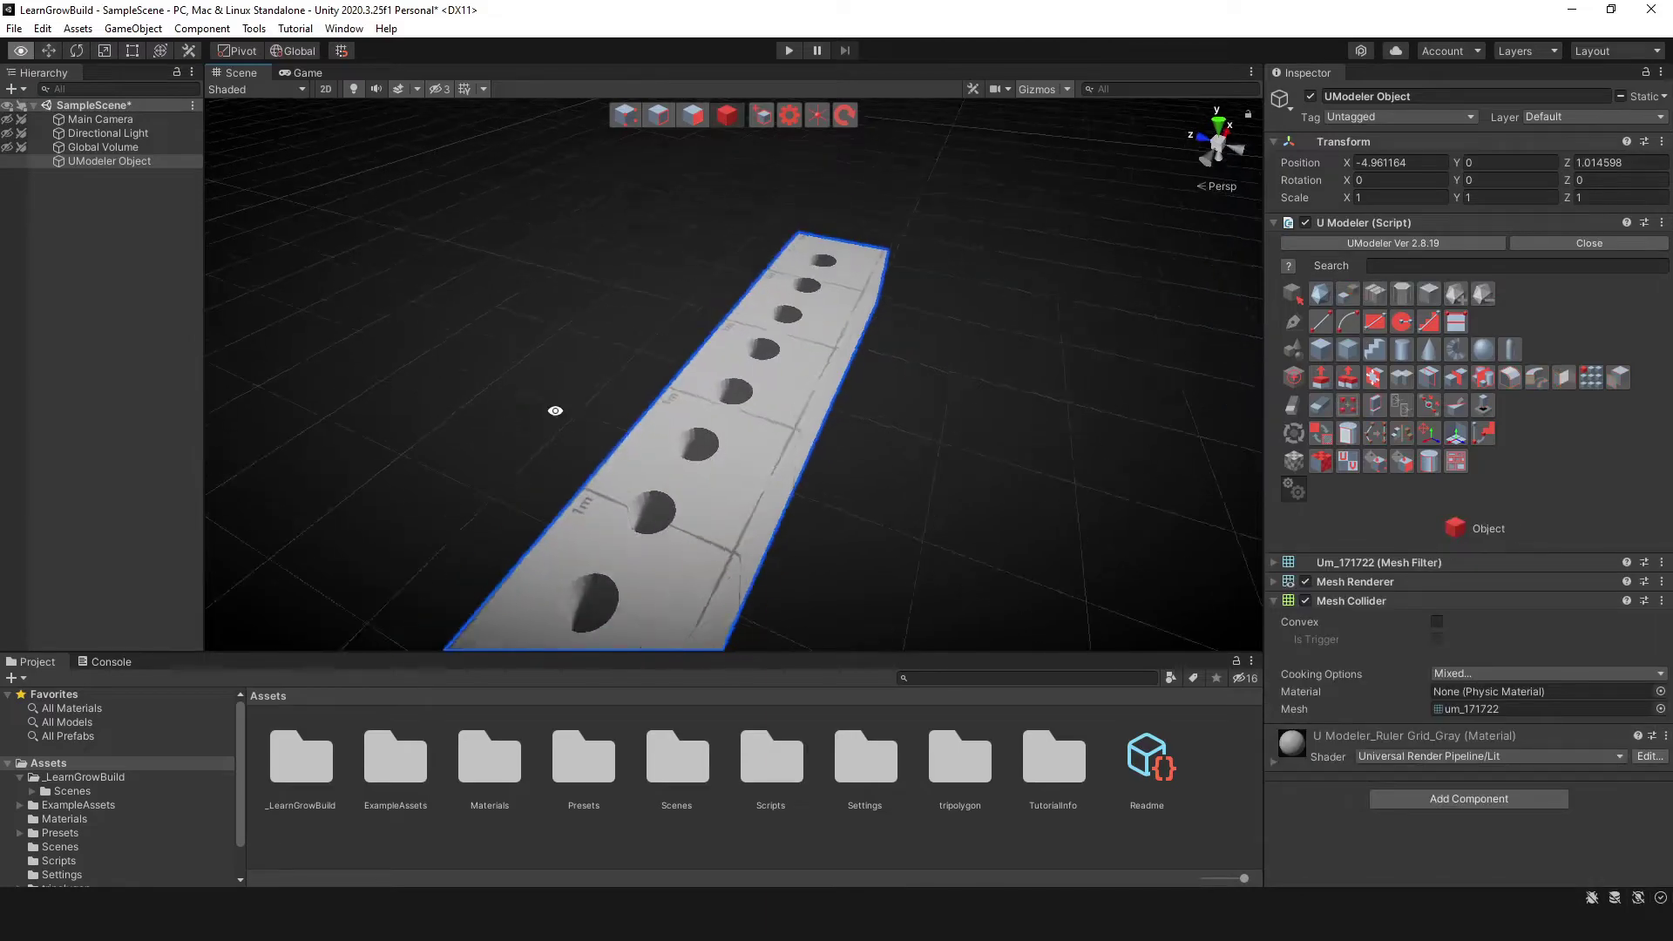
left_click_drag(552, 411, 613, 481, "alt")
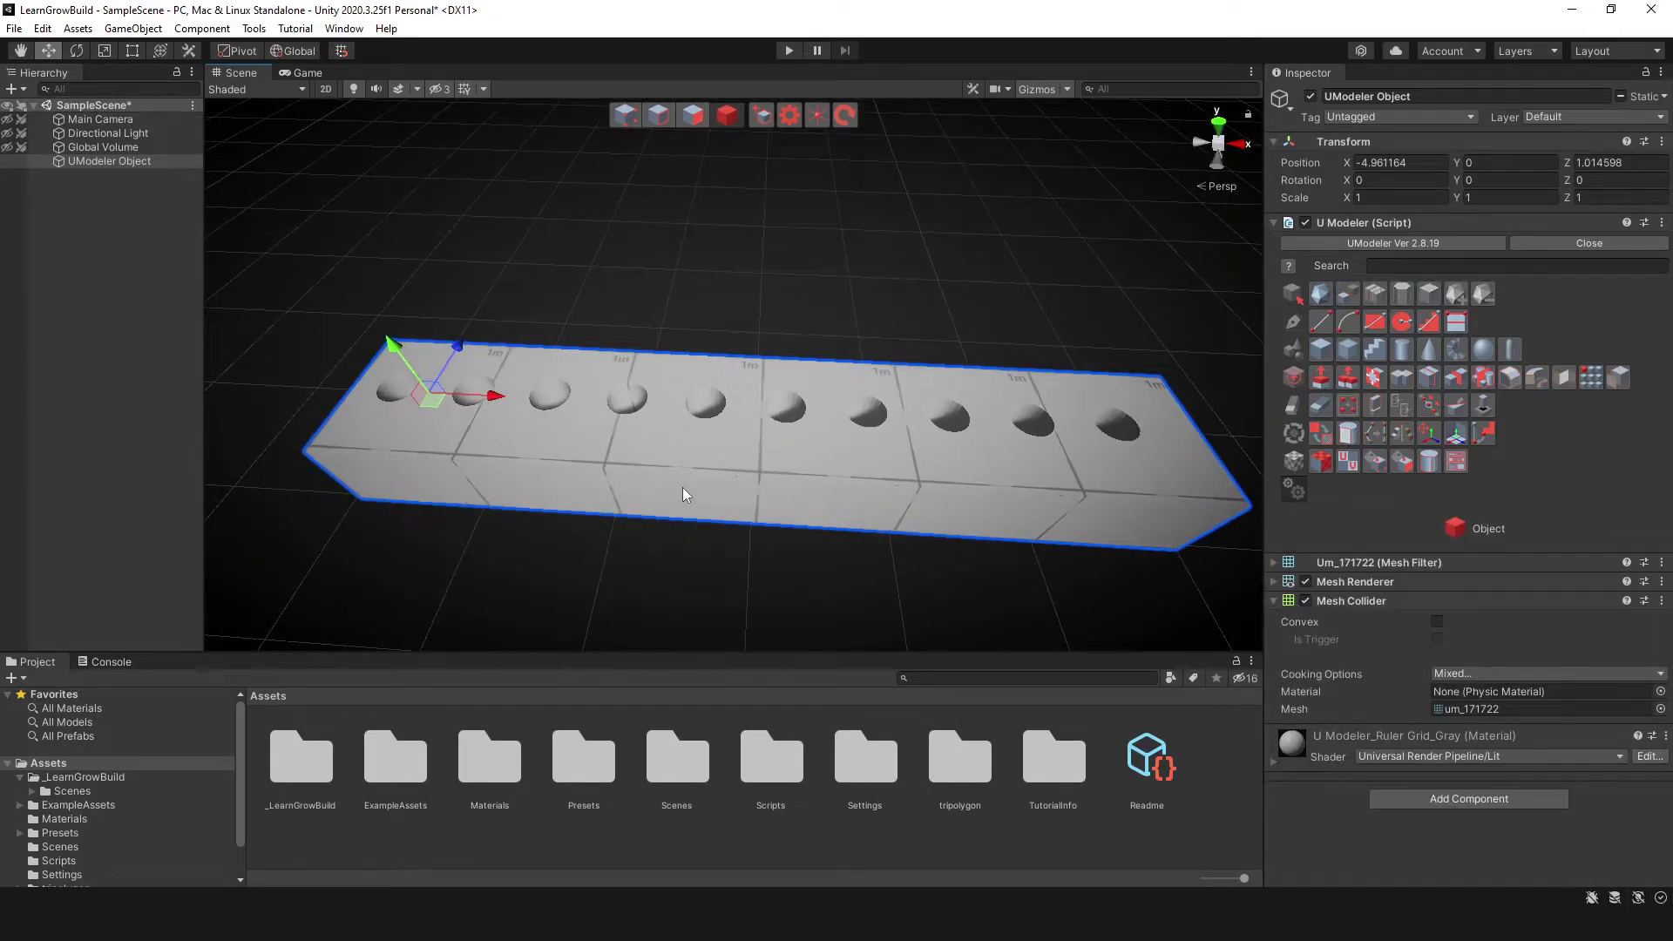
key("ctrl+z")
key("ctrl+z")
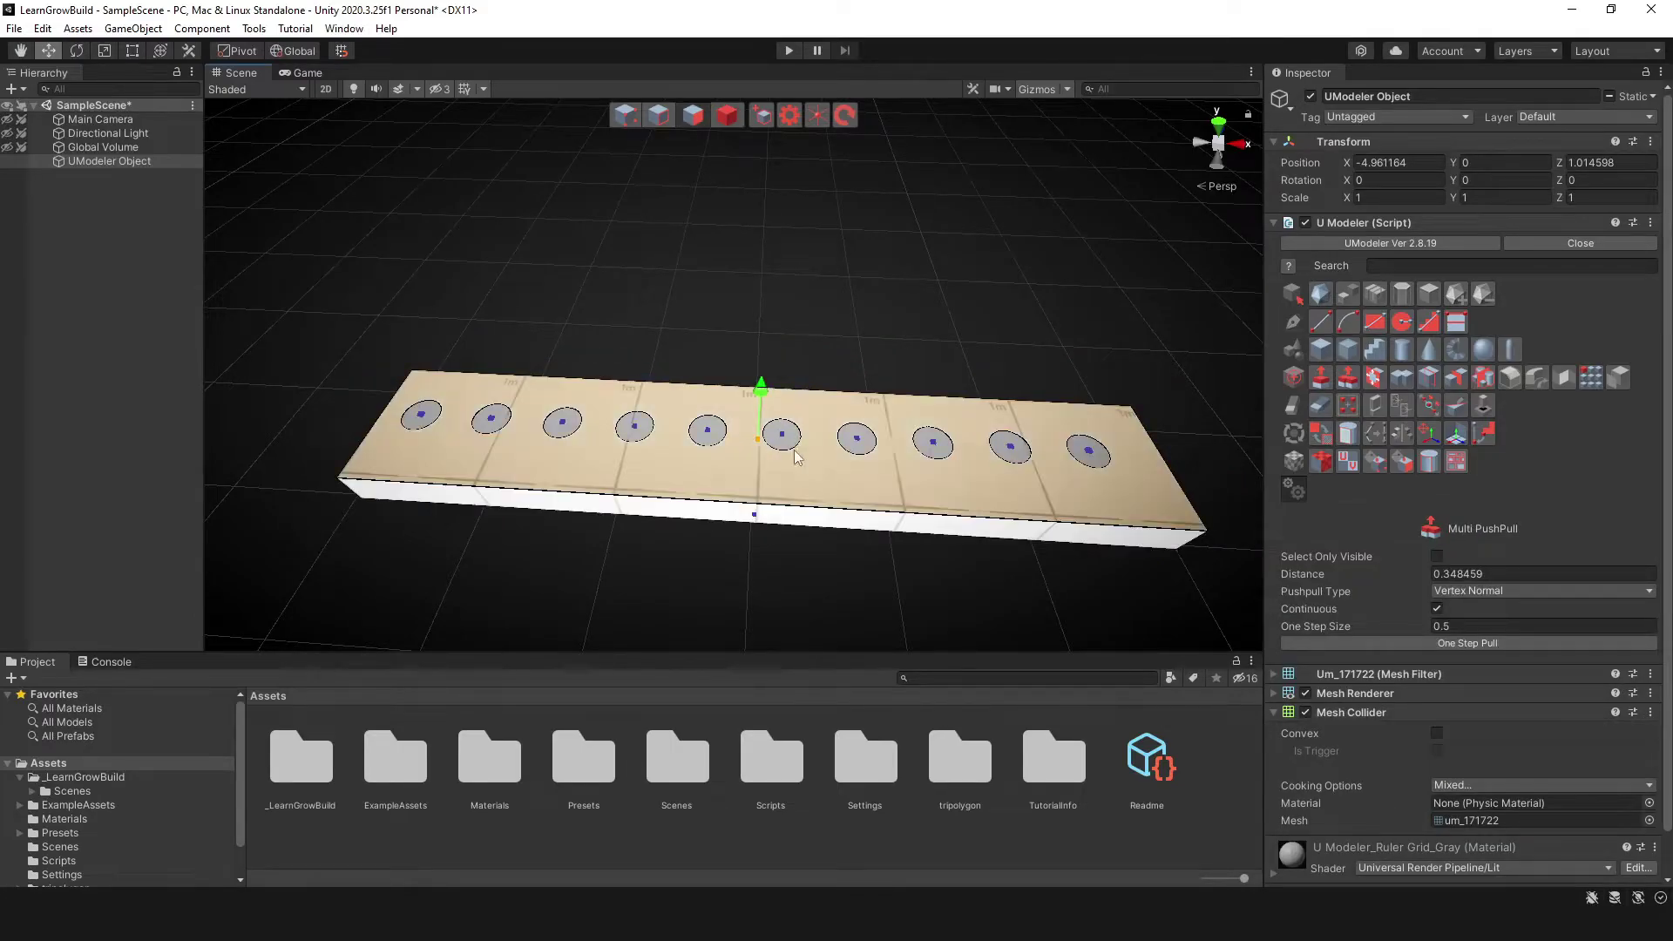
Duplicate the slab's end face with the Polygon tool and move the copy outward by about 0.36.
left_click(728, 124)
left_click_drag(817, 378, 938, 357, "alt")
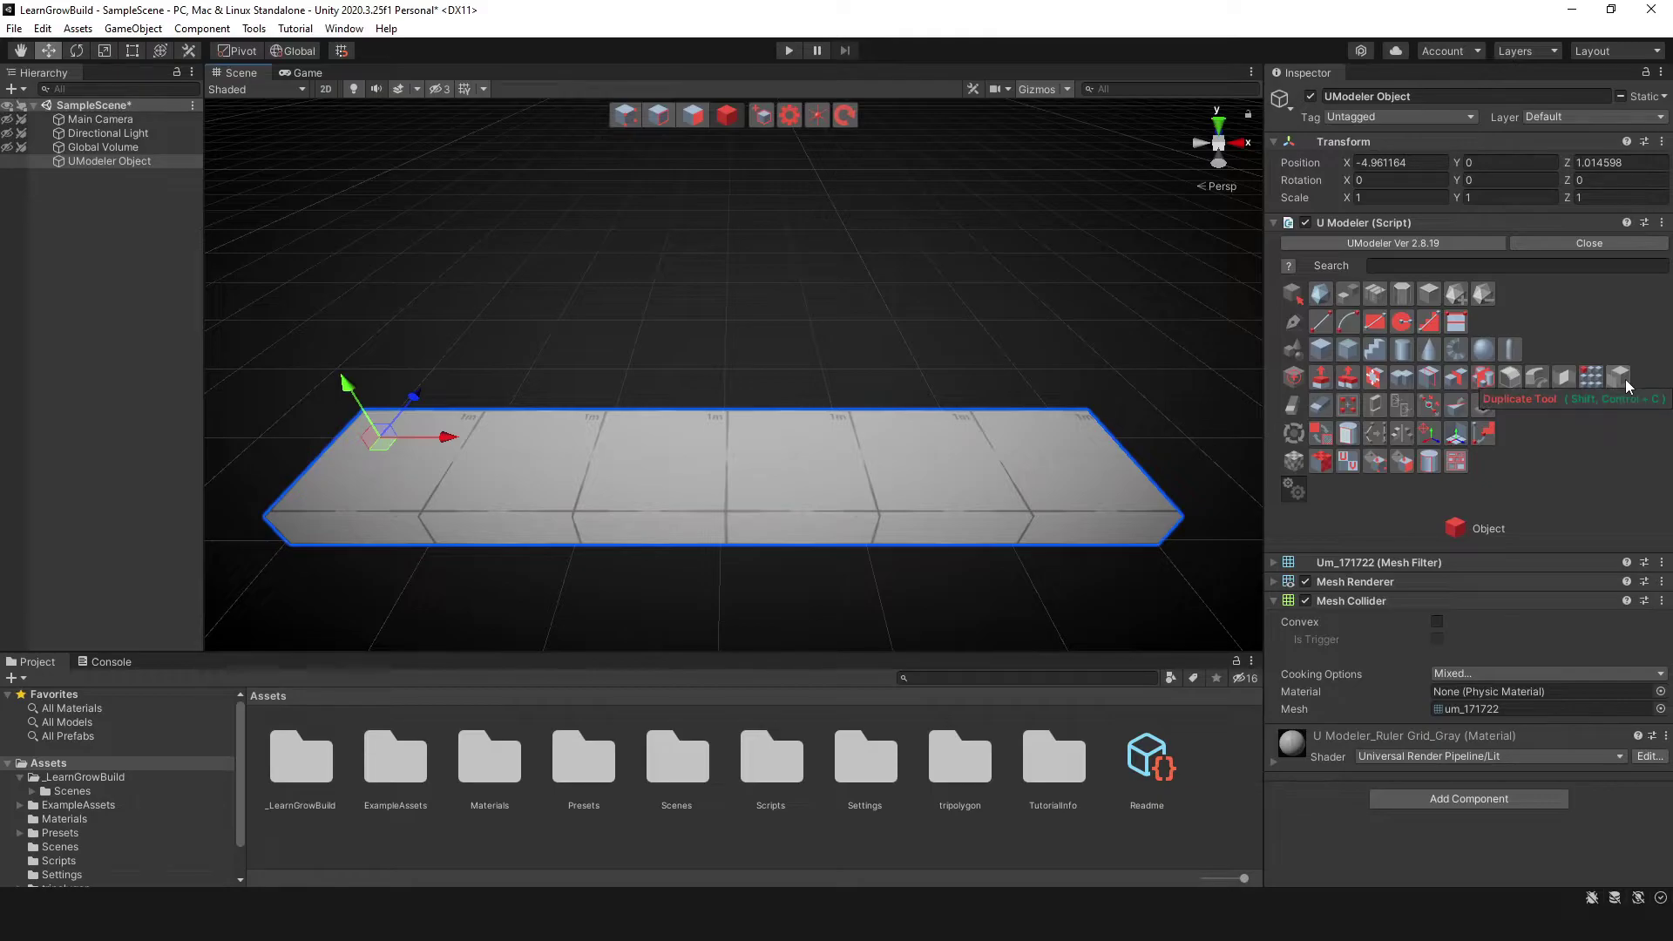
middle_click_drag(1068, 433, 927, 434)
left_click_drag(927, 434, 839, 389, "alt")
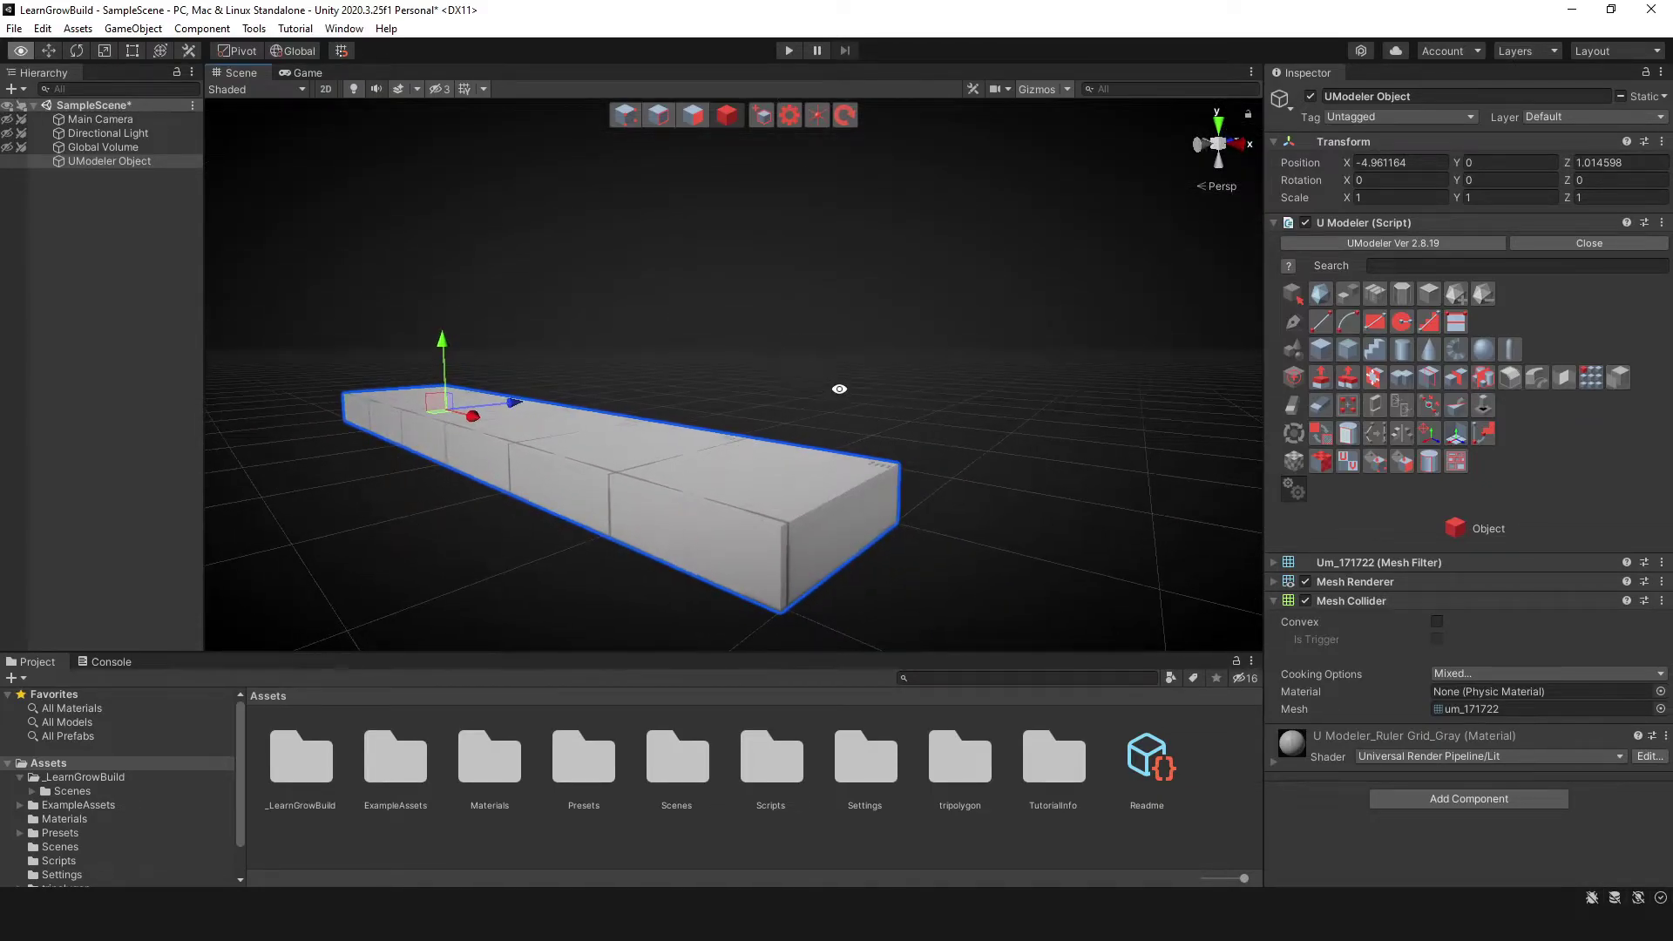
left_click(707, 116)
left_click(839, 531)
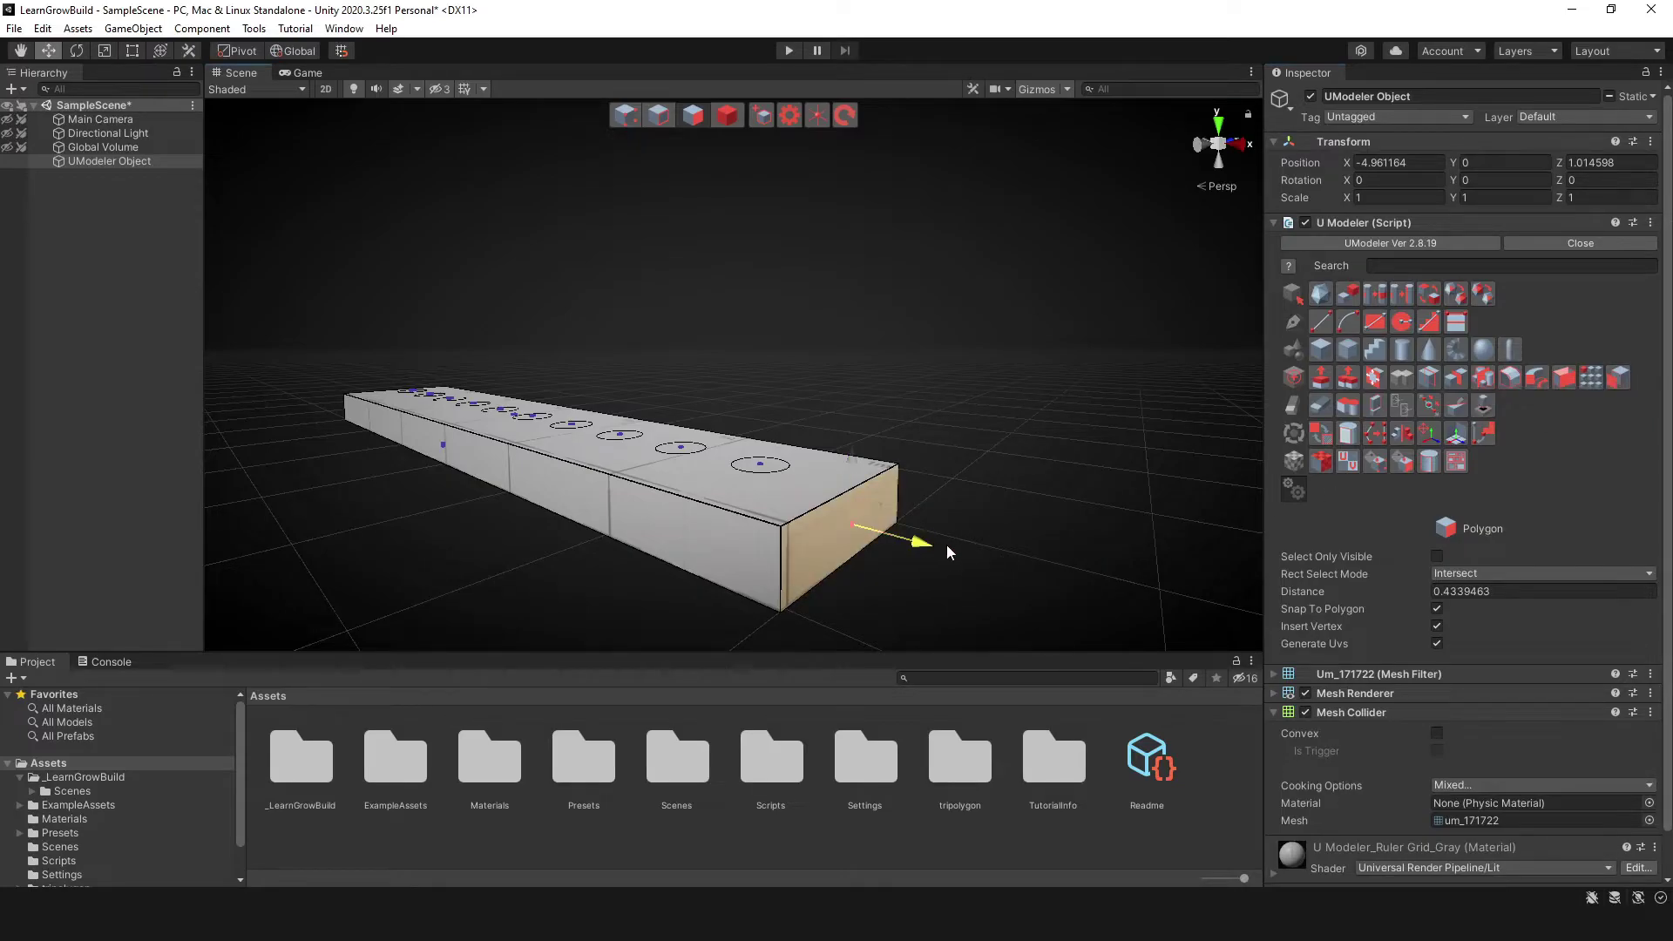
left_click_drag(947, 546, 1018, 566, "shift")
left_click_drag(878, 542, 739, 536, "alt")
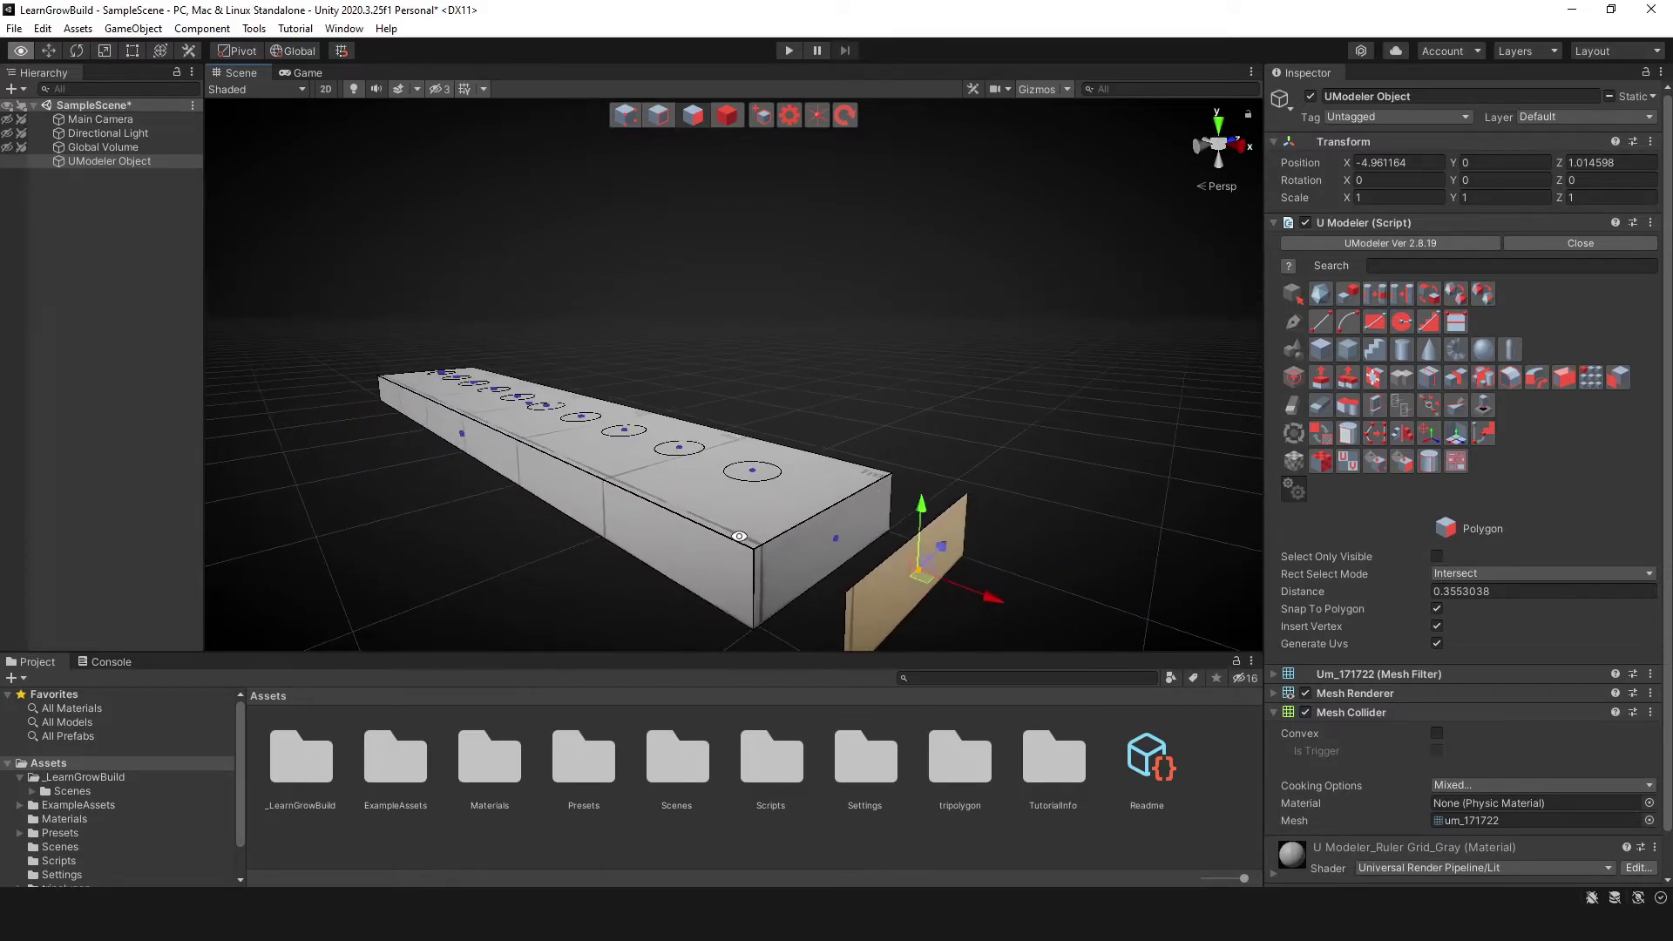
Try moving the slab's original end face outward by about 0.12, and undo the move.
left_click(838, 540)
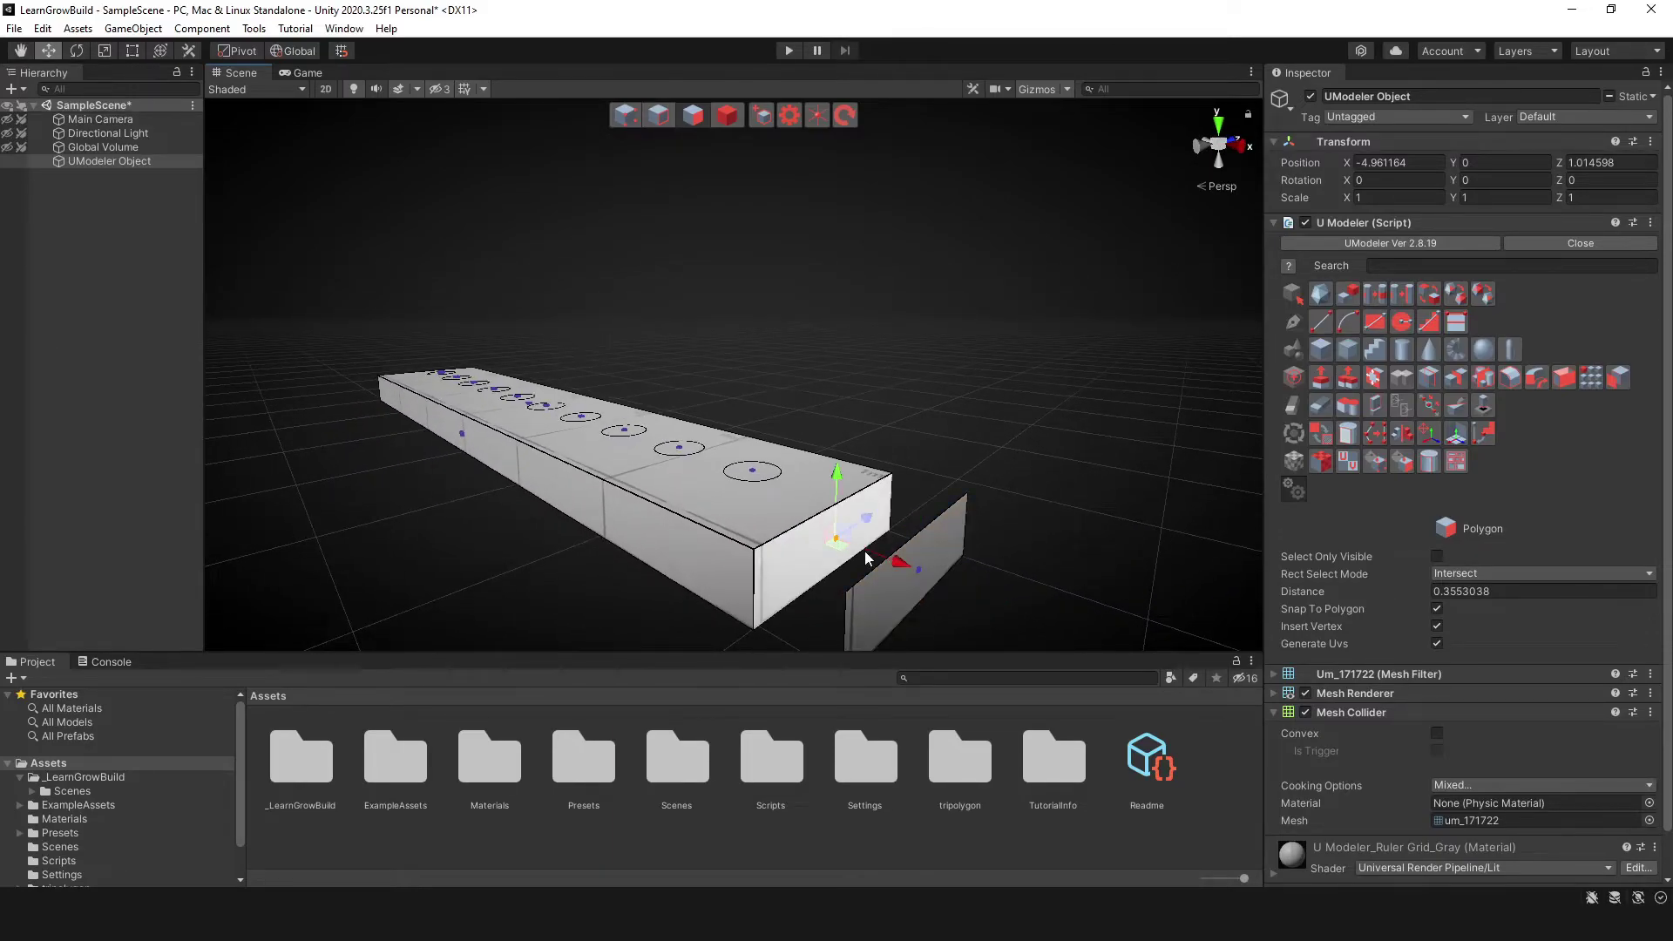
left_click_drag(903, 562, 933, 573)
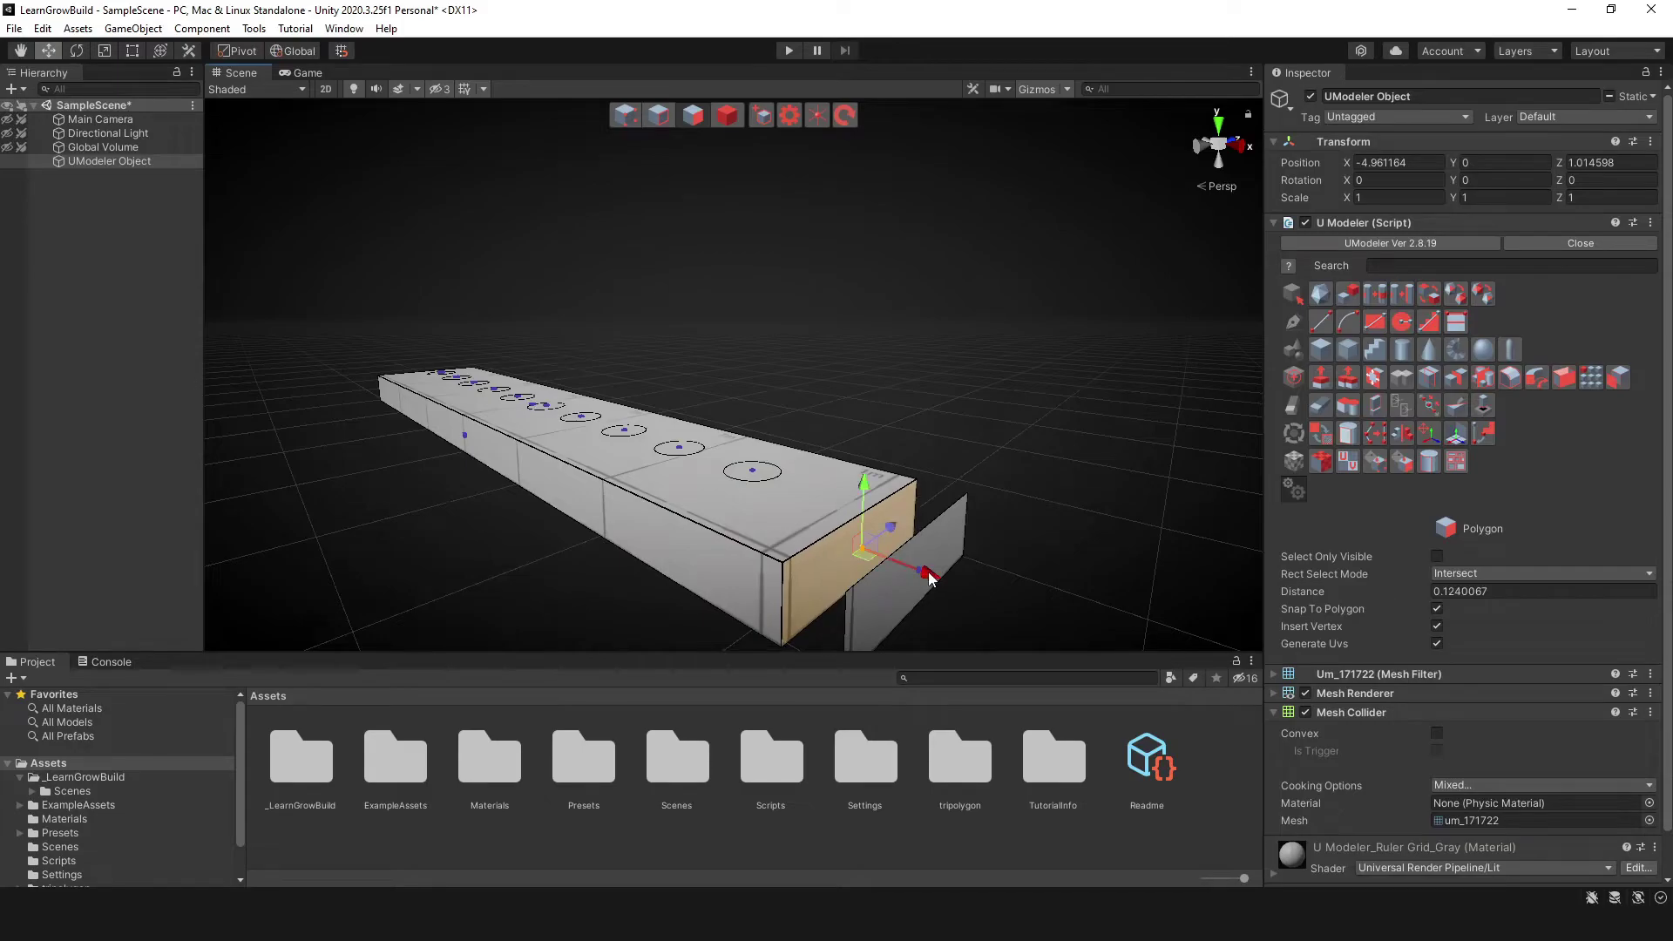
key("ctrl+z")
key("ctrl+z")
Duplicate the slab's top face around the disks and move the copy upward by about 0.63.
left_click_drag(827, 555, 572, 458, "alt")
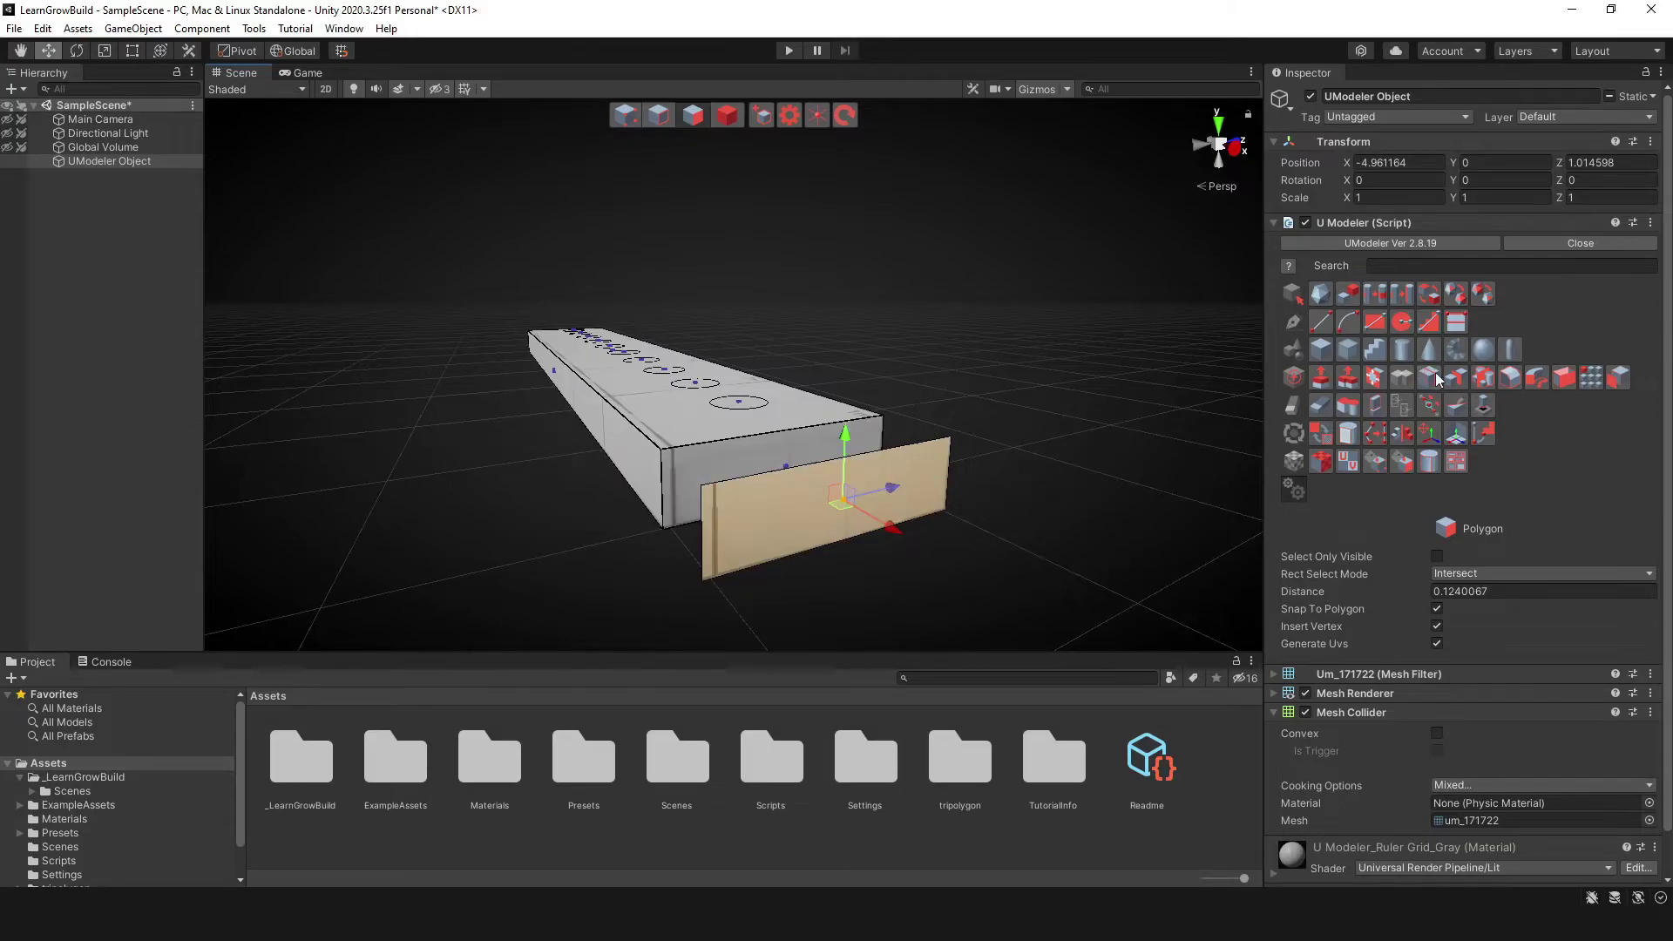
mouse_move(775, 419)
left_mouse_down("alt")
mouse_move(819, 429)
mouse_move(789, 417)
left_mouse_up("alt")
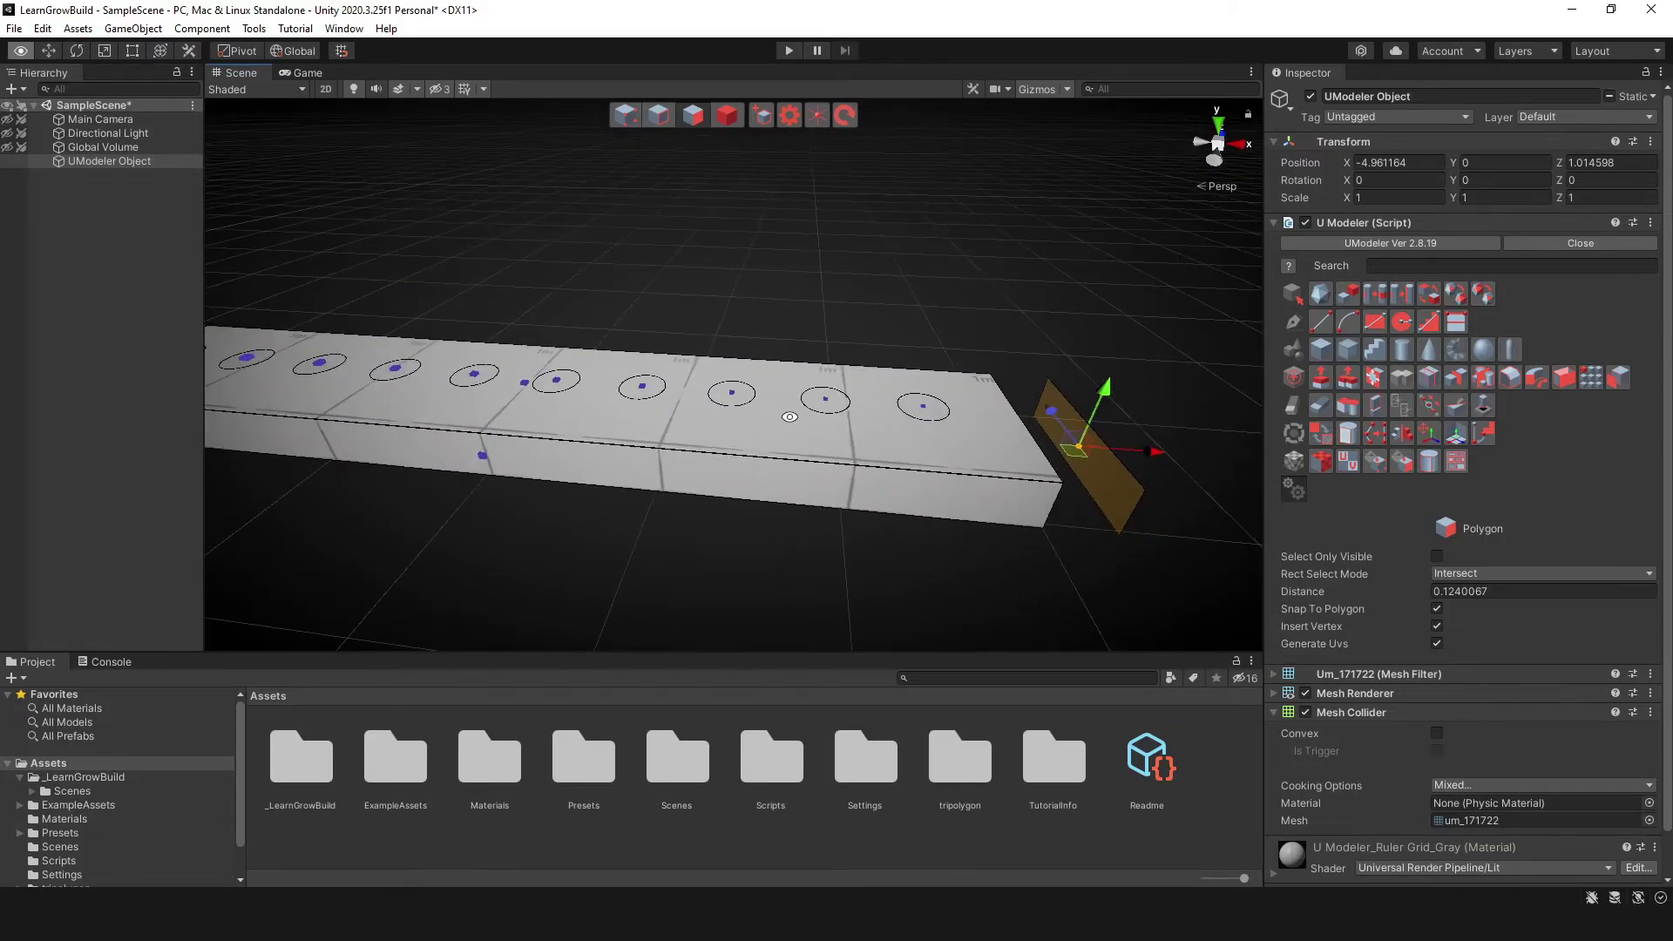
middle_click_drag(663, 412, 661, 411)
left_click_drag(661, 411, 756, 420, "alt")
left_click(682, 432)
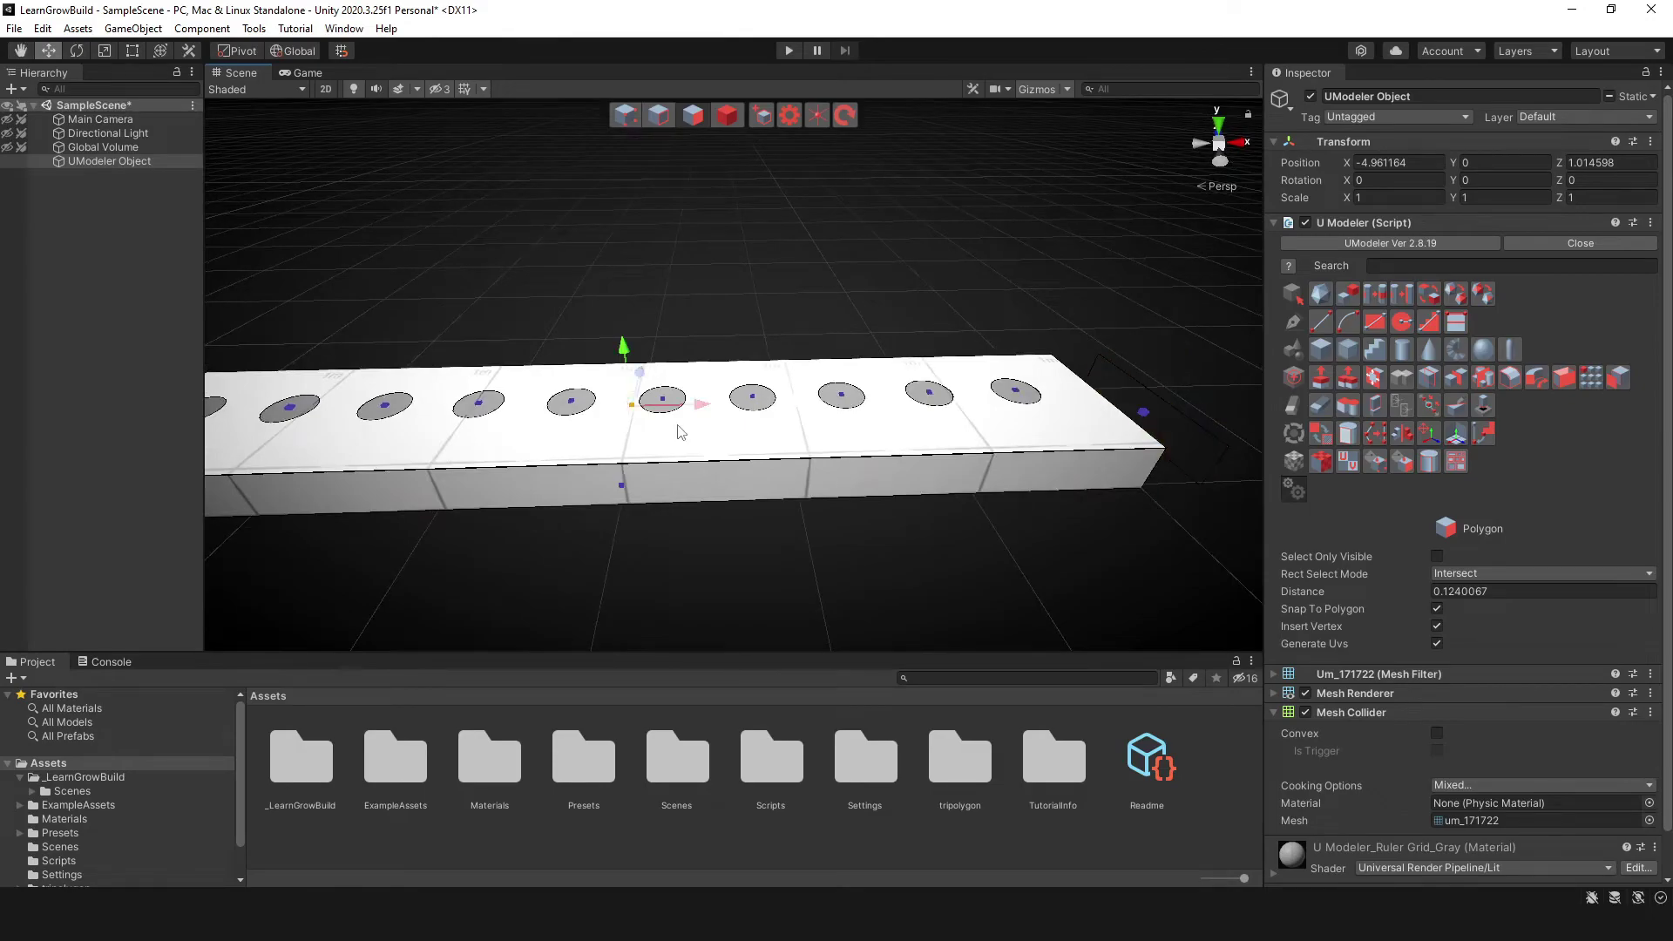
middle_click_drag(726, 436, 892, 469)
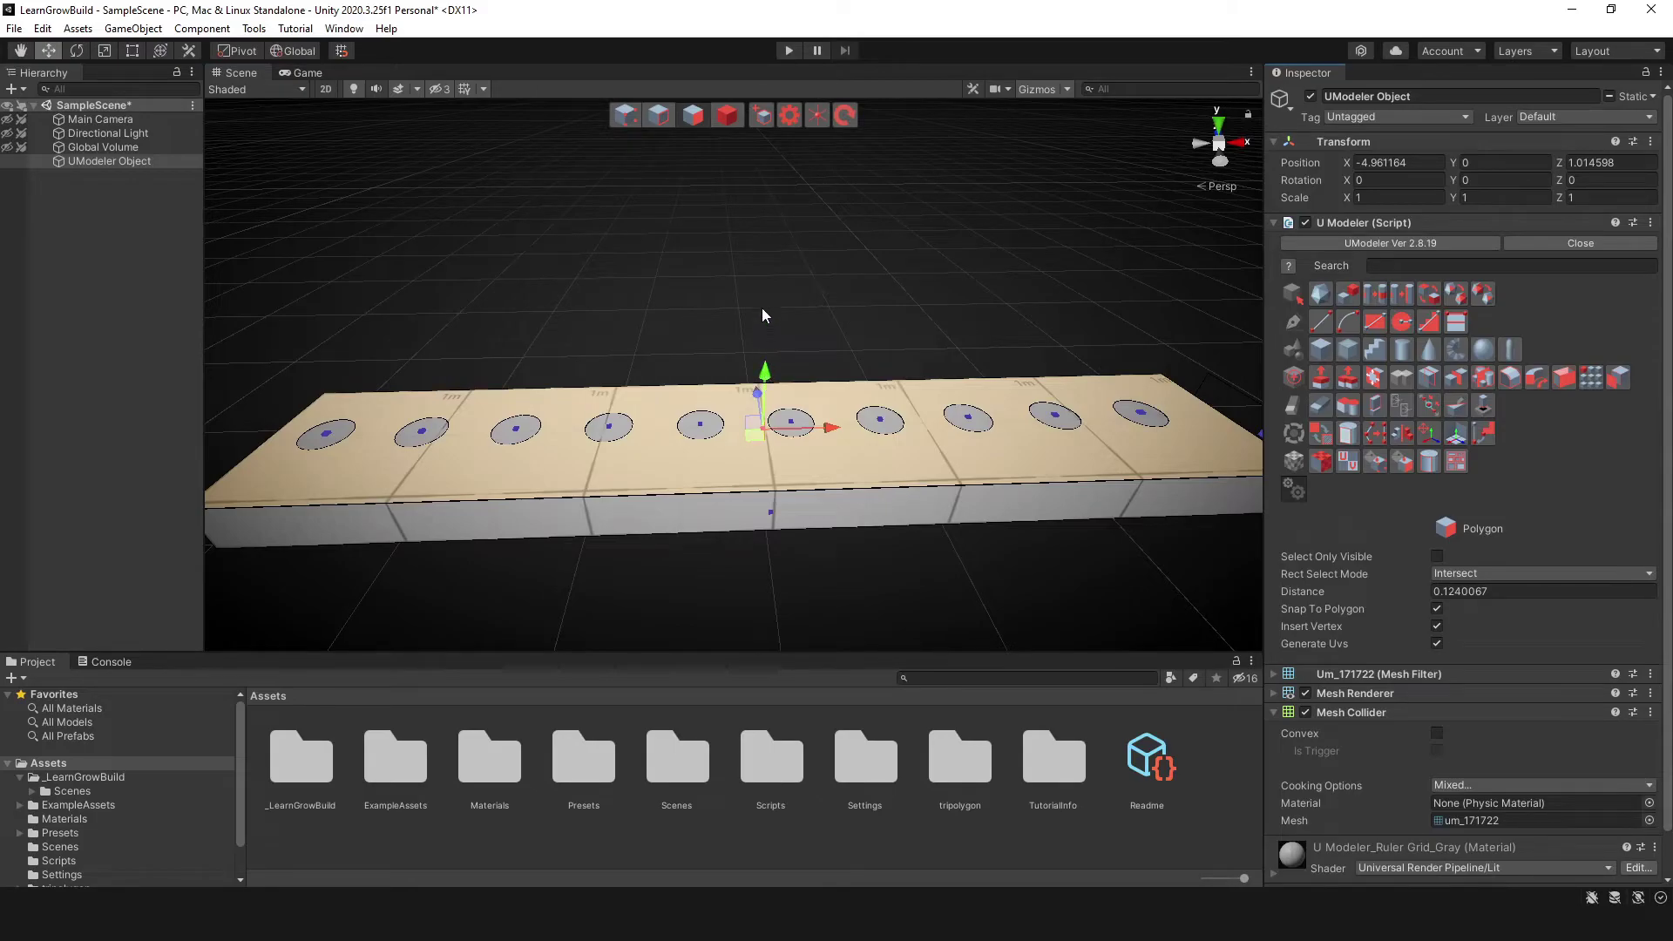
left_click_drag(765, 442, 609, 300)
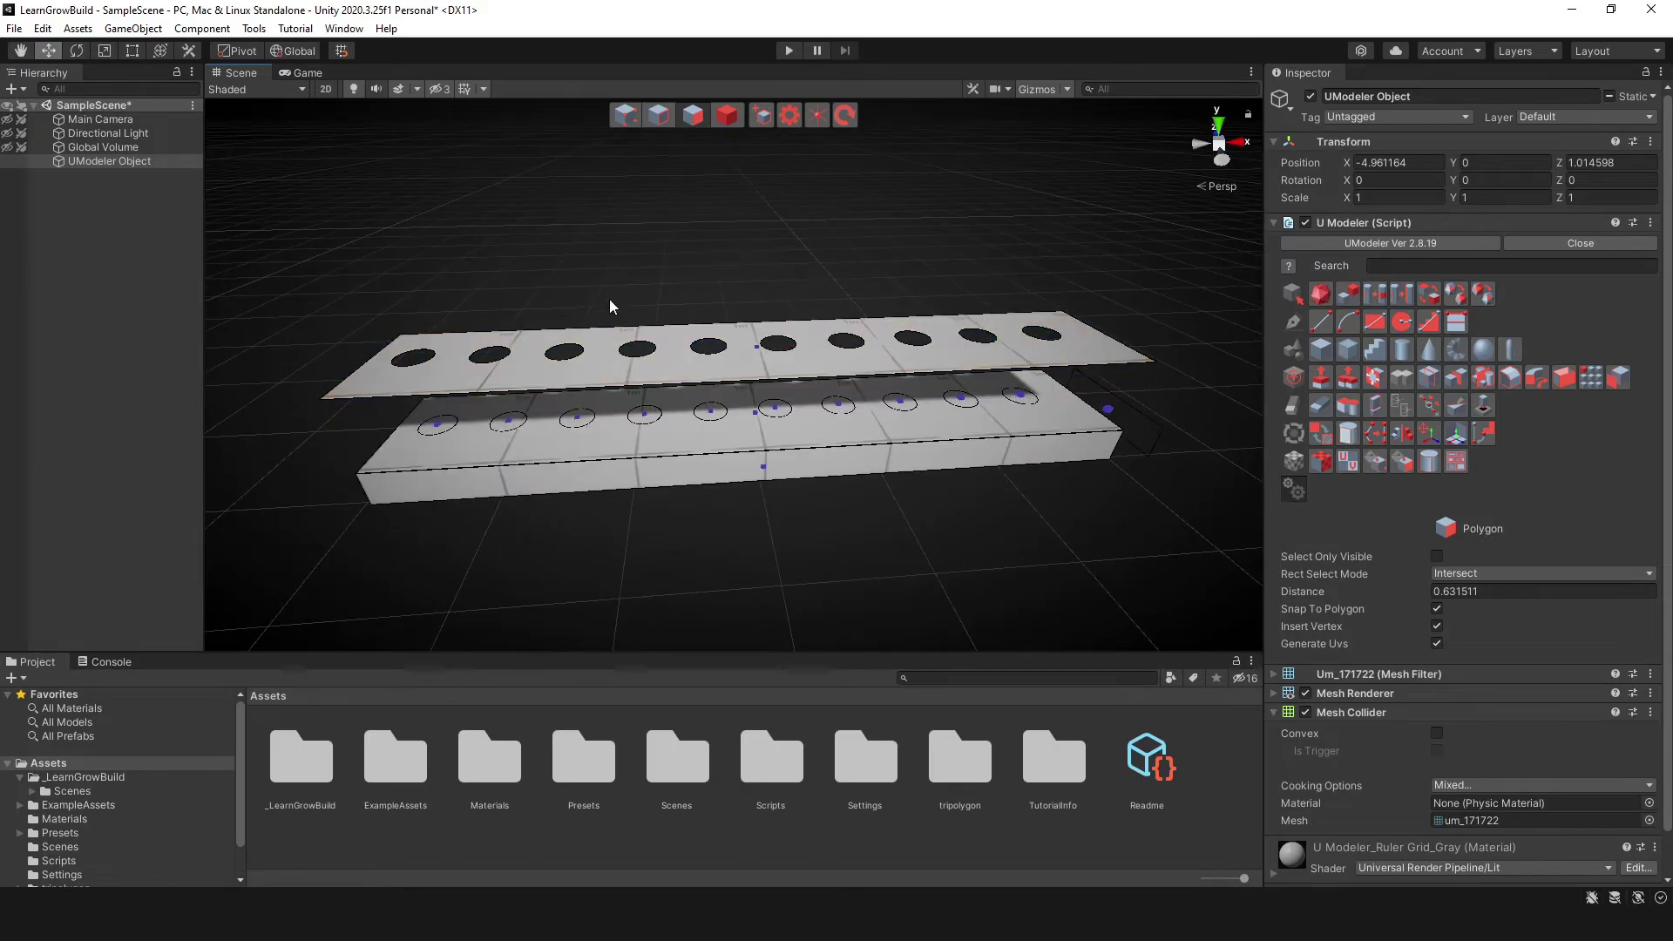
Select the raised copy of the top face and examine it above the slab from several angles.
left_click(642, 372)
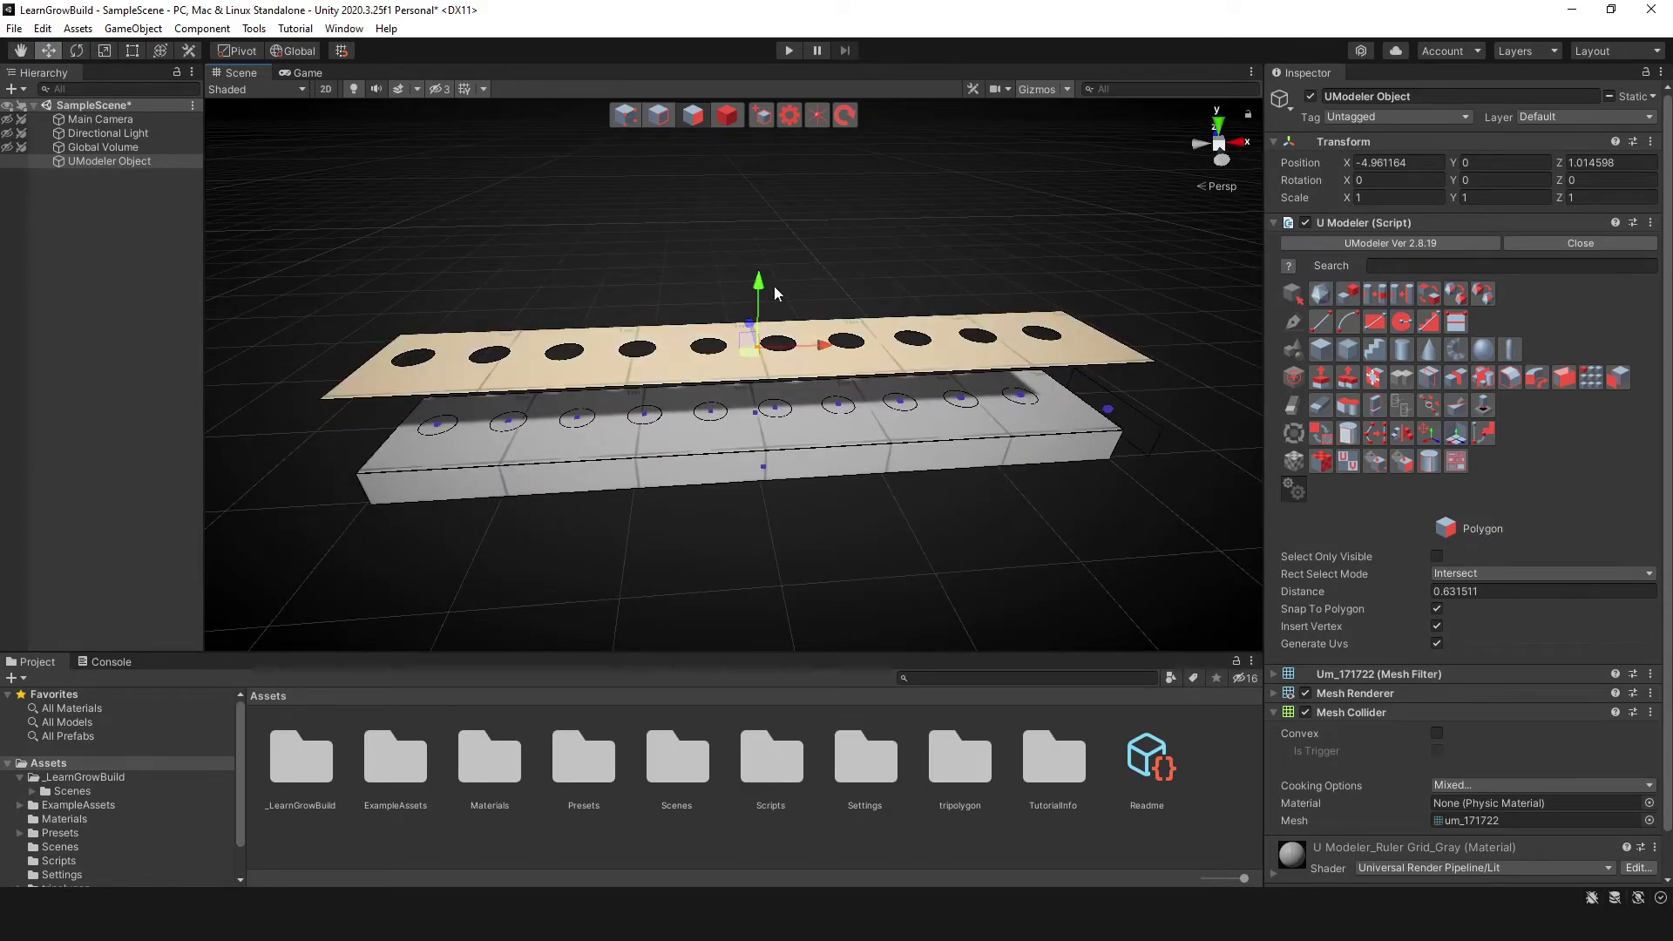
scroll(555, 330, "up", 8)
scroll(551, 329, "down", 8, "alt")
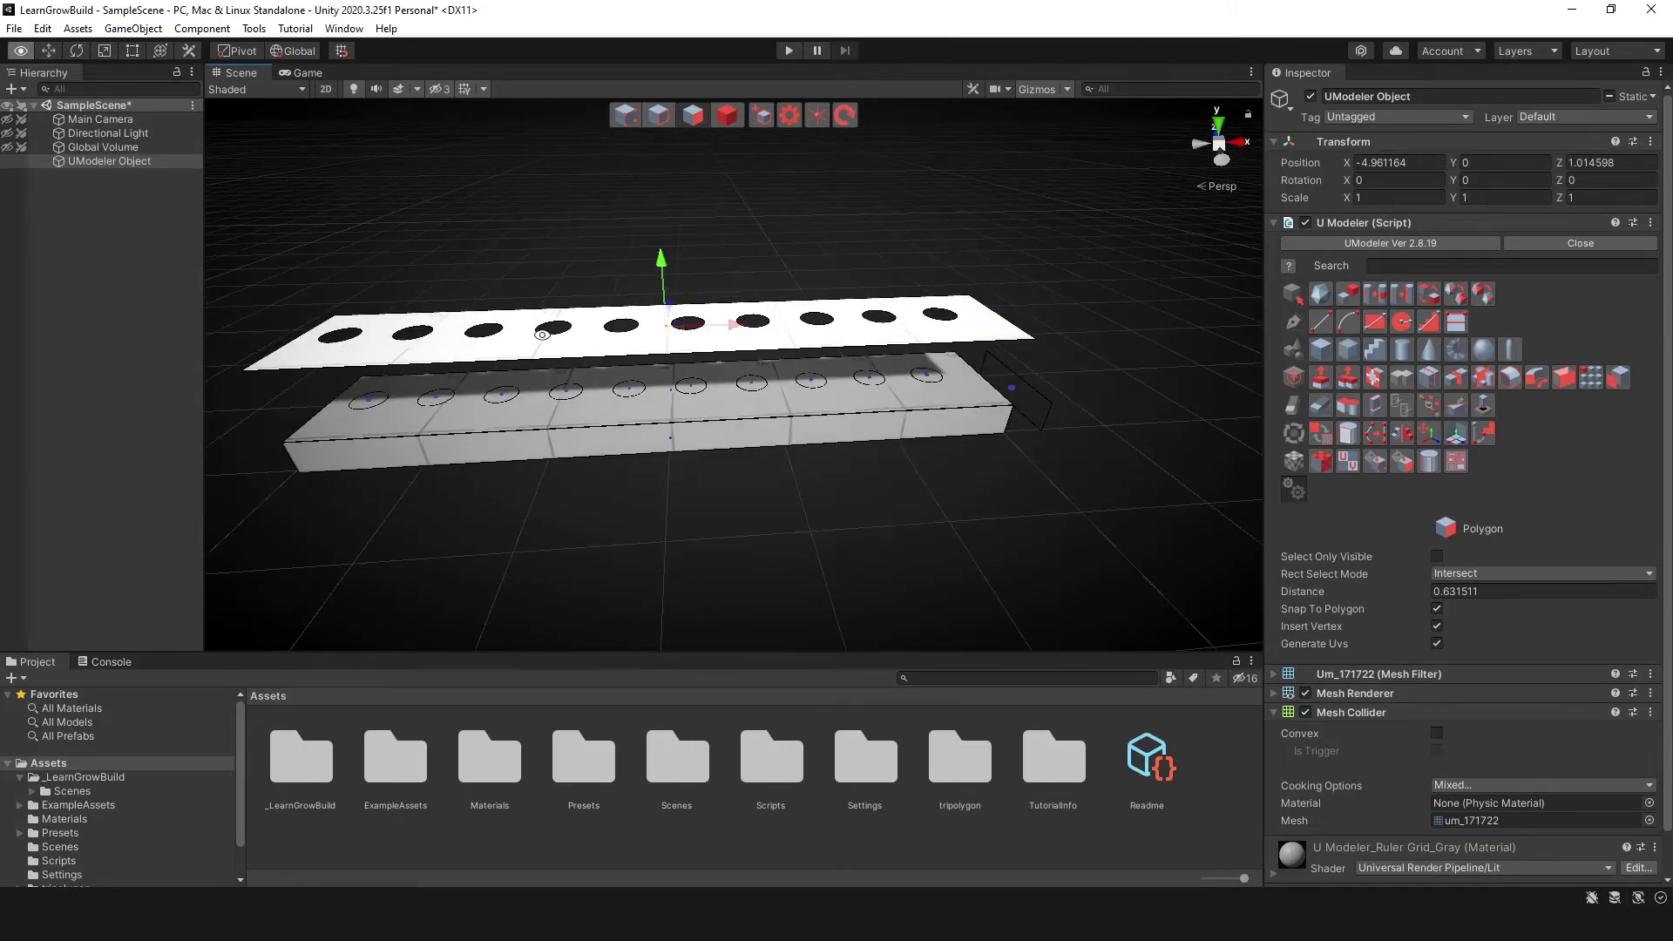
left_click_drag(548, 331, 915, 316, "alt")
right_click_drag(914, 317, 721, 349, "alt")
middle_click_drag(721, 348, 792, 402)
left_click_drag(792, 403, 777, 371, "alt")
scroll(750, 365, "up", 3)
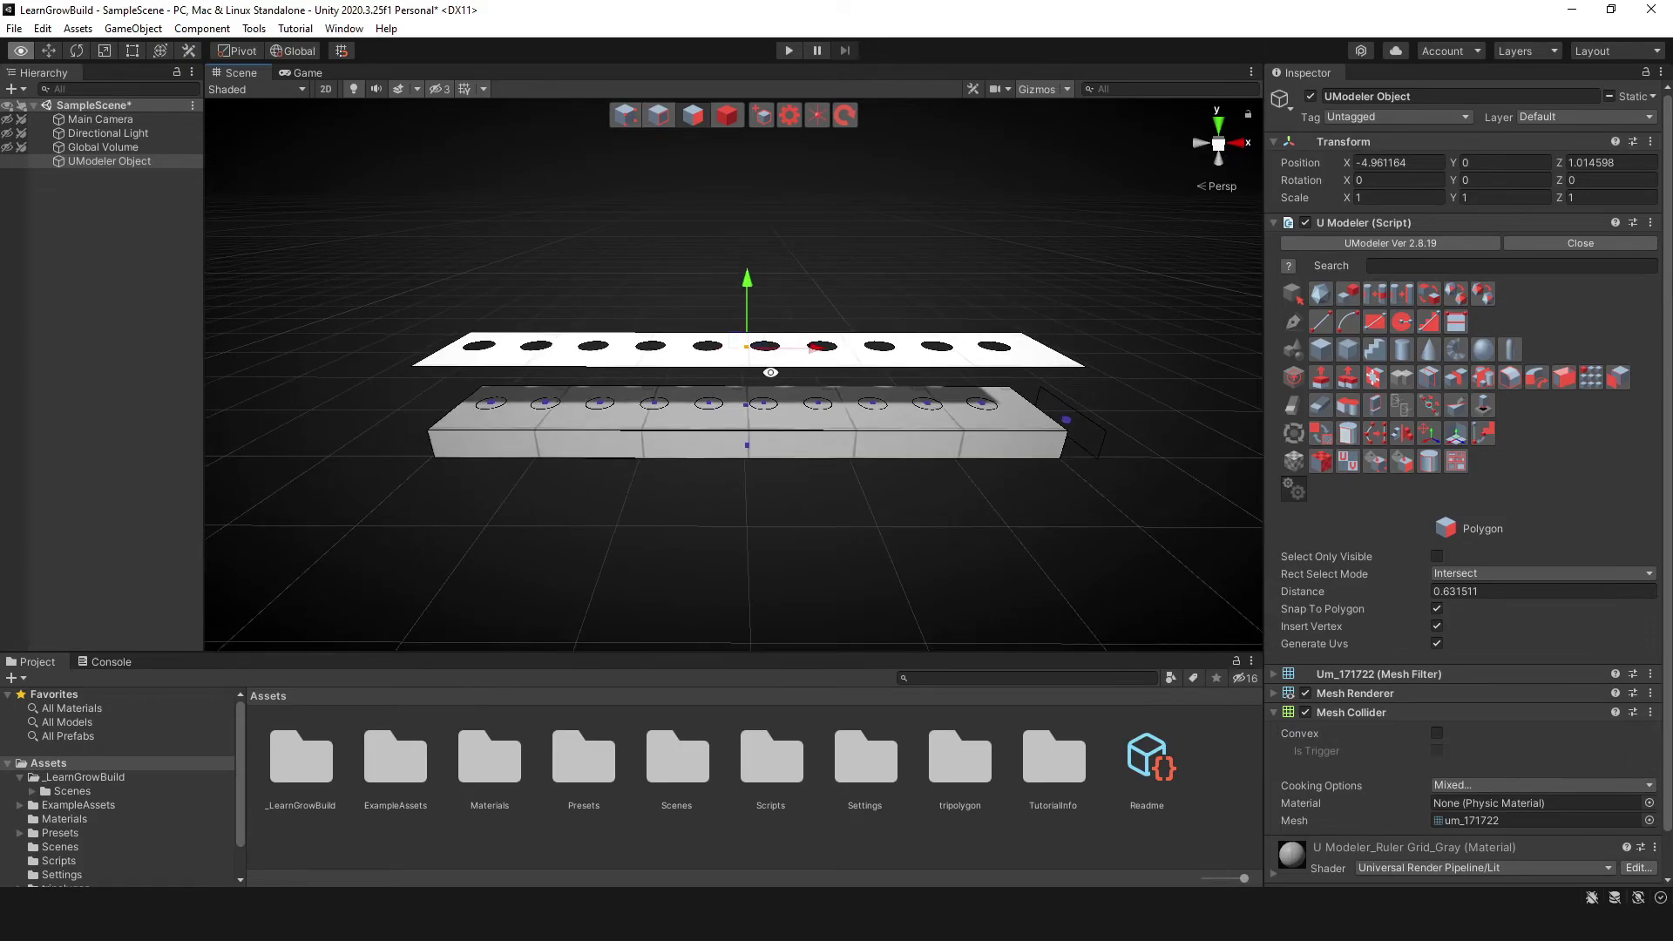
left_click(770, 373)
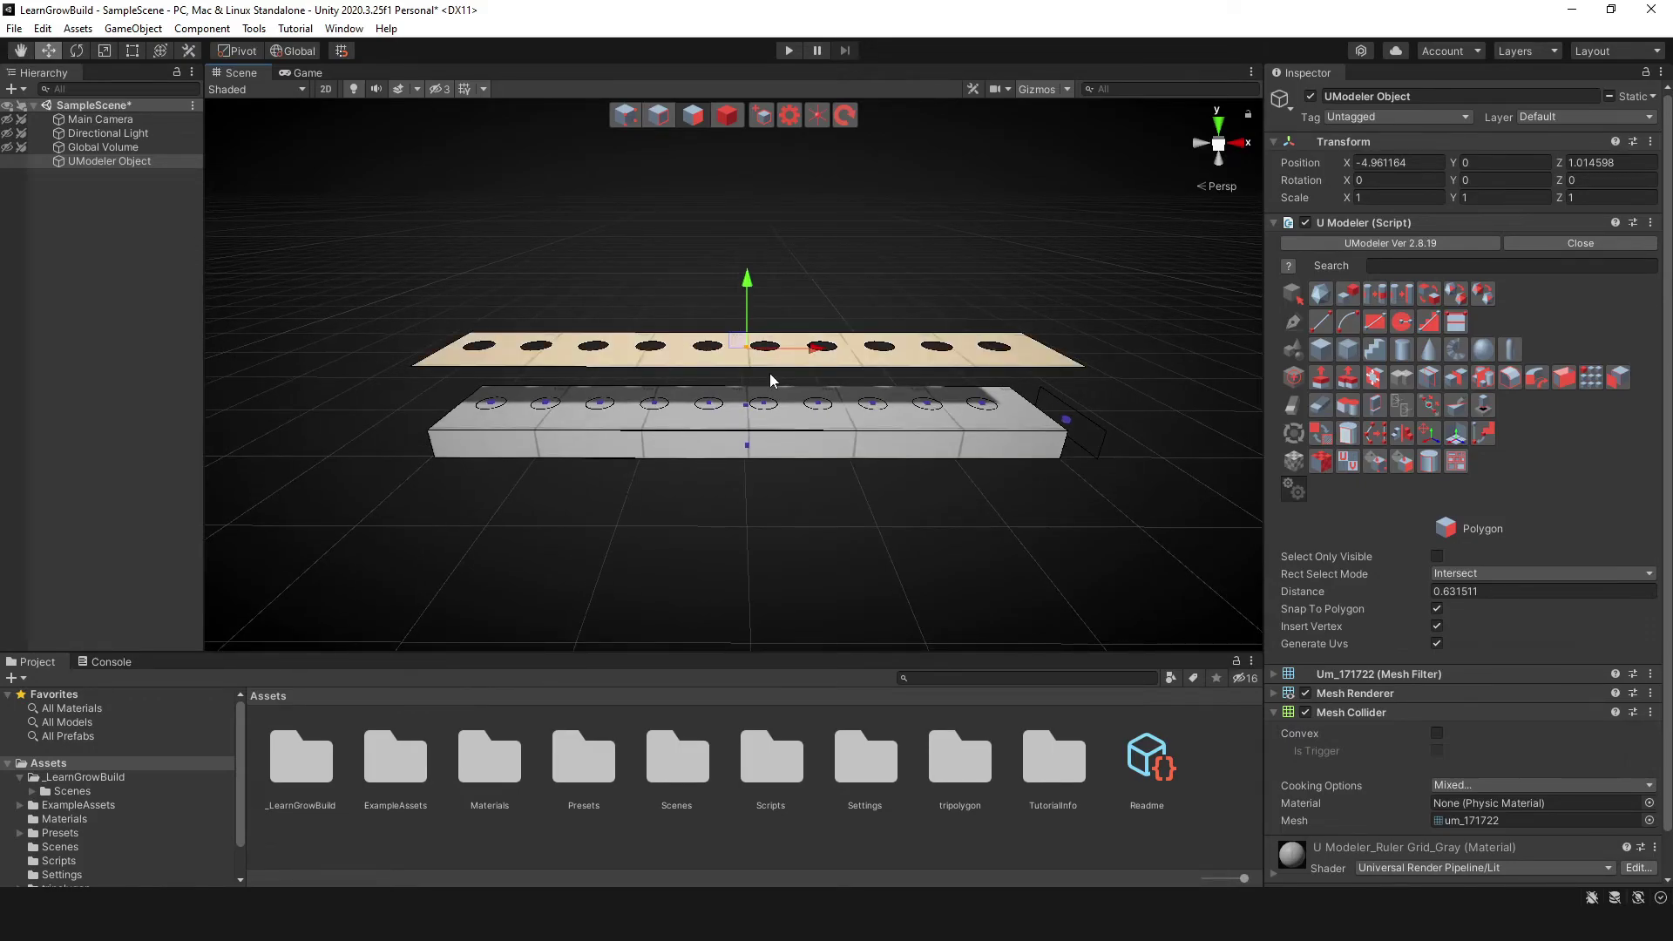